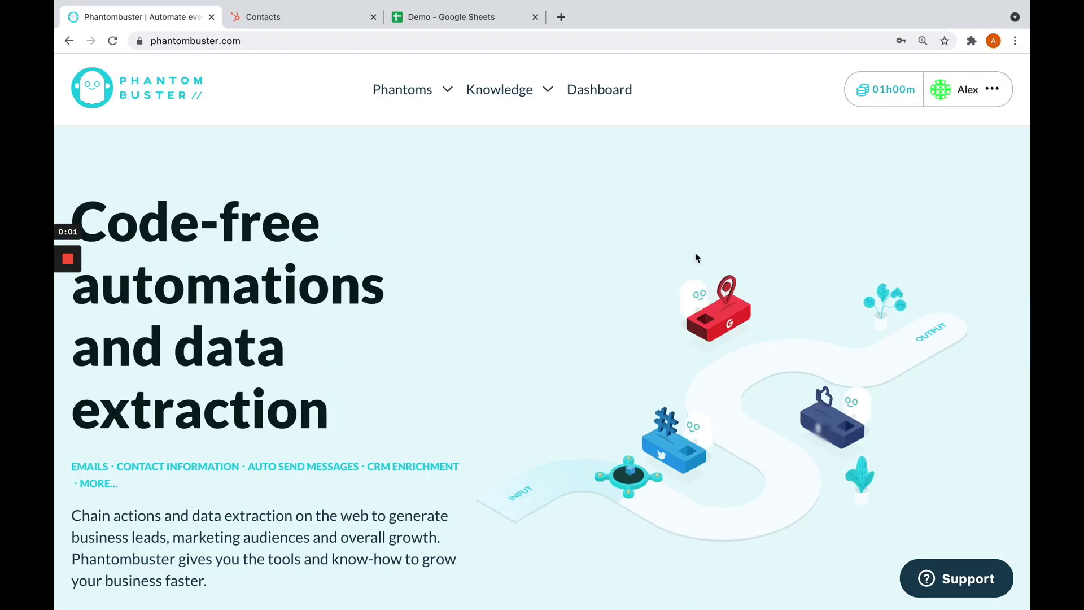
# - Search all Phantom categories for "hubs" and start using the HubSpot CRM Enricher Phantom
pyautogui.click(445, 89)
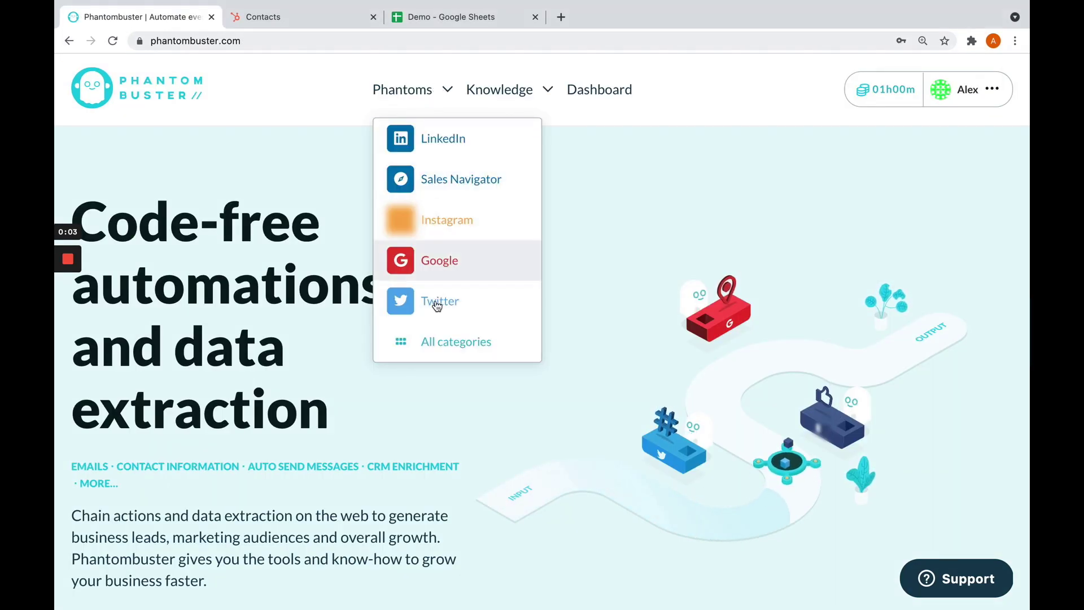
pyautogui.click(437, 341)
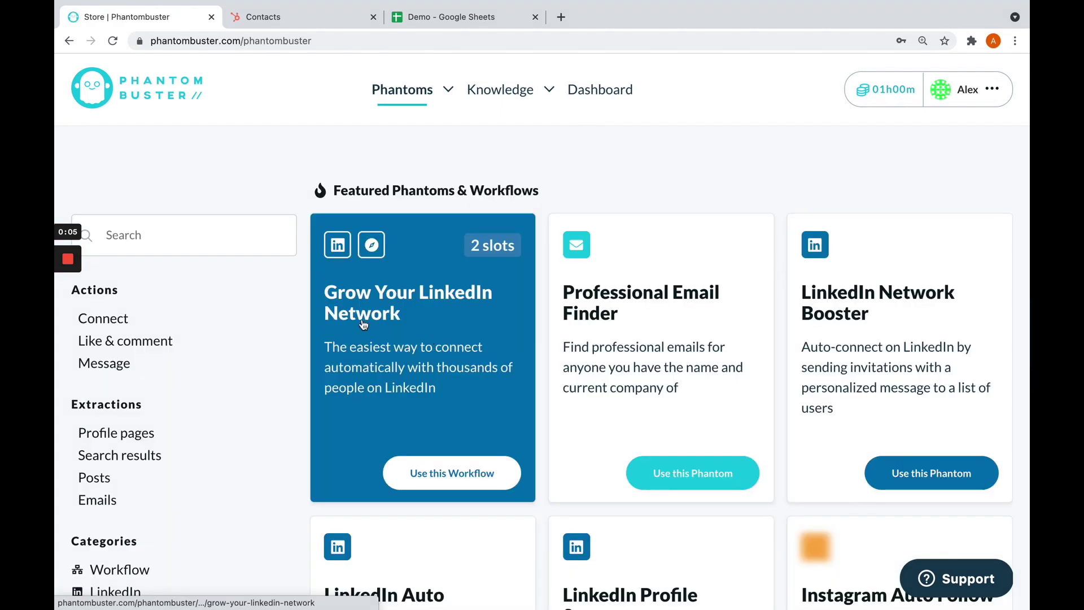
pyautogui.click(247, 240)
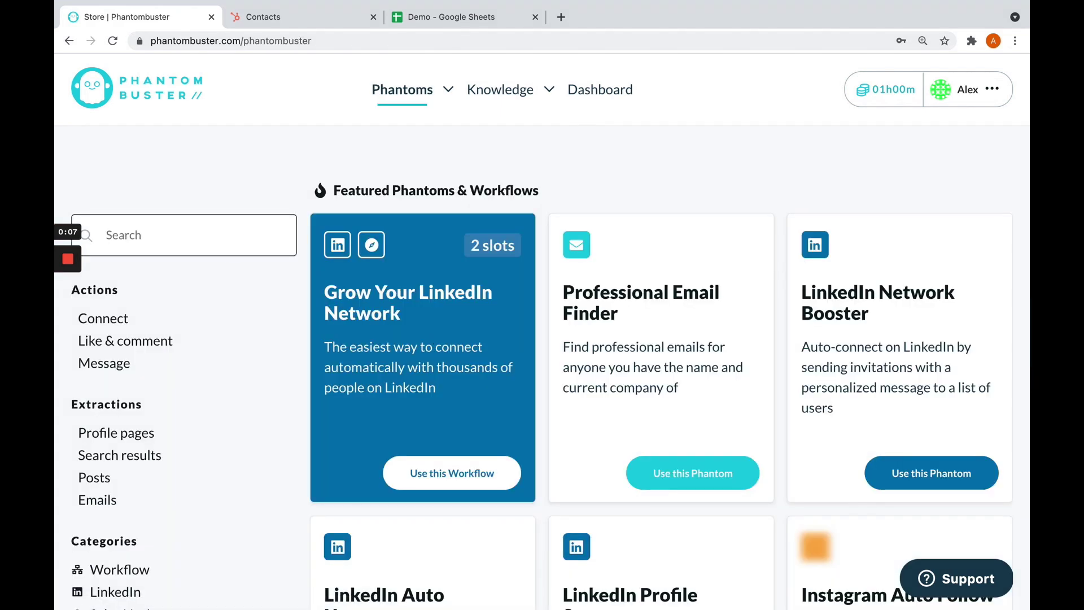
pyautogui.write('hubs')
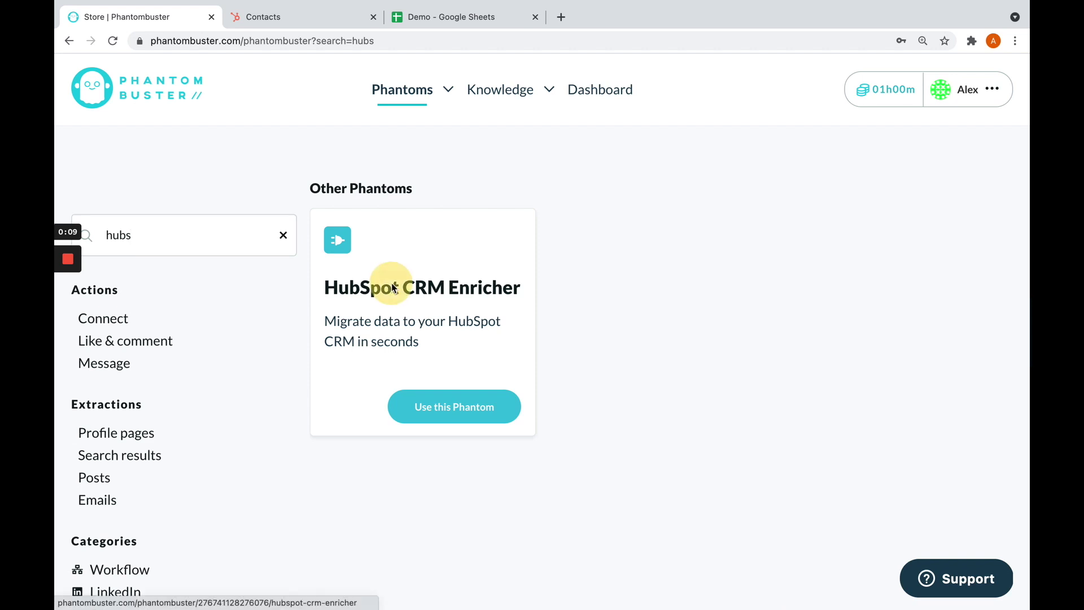
pyautogui.click(392, 285)
pyautogui.scroll(-3, 558, 308)
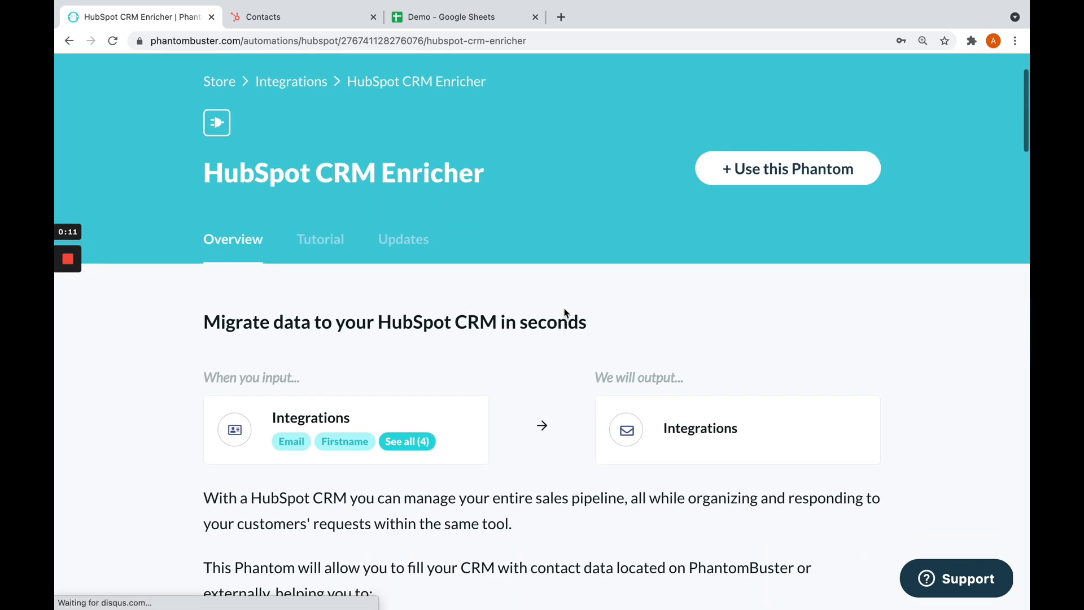
pyautogui.click(787, 176)
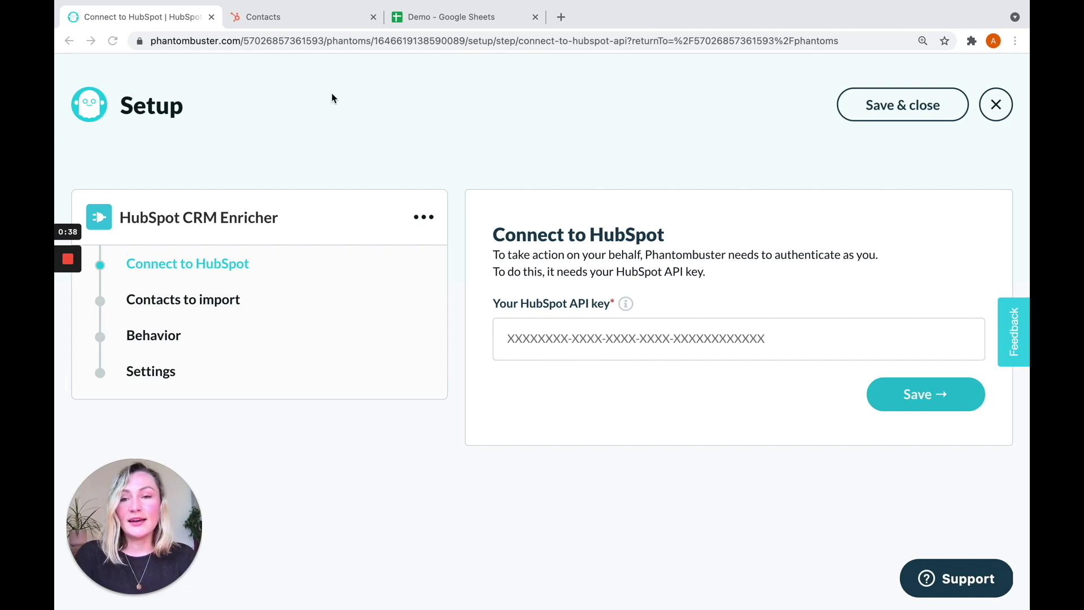
# - Switch to HubSpot and open the API Key page under the account's Integrations settings
pyautogui.click(314, 16)
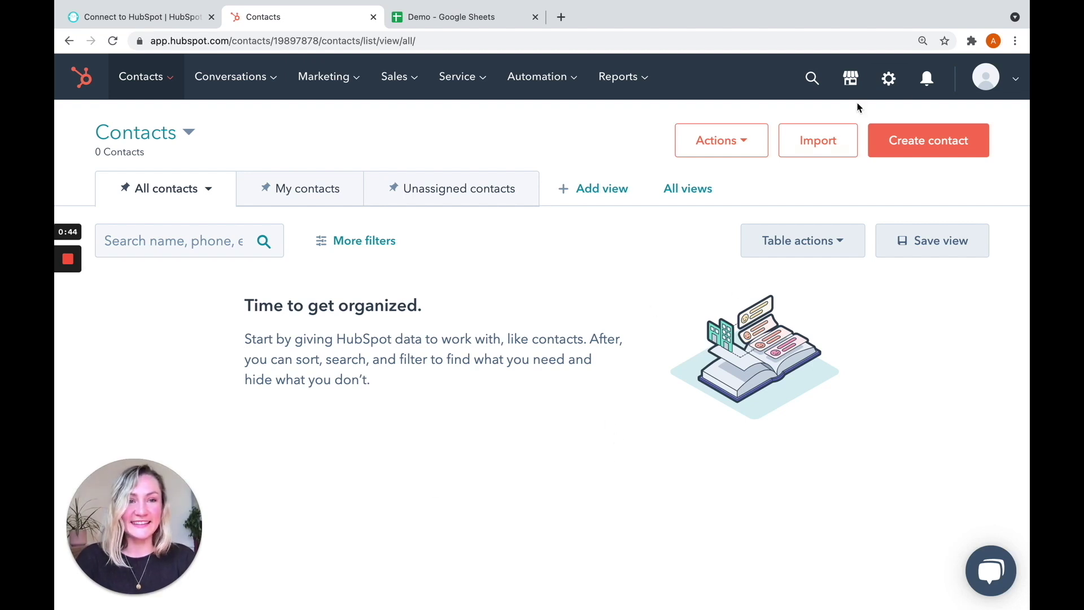
pyautogui.click(890, 79)
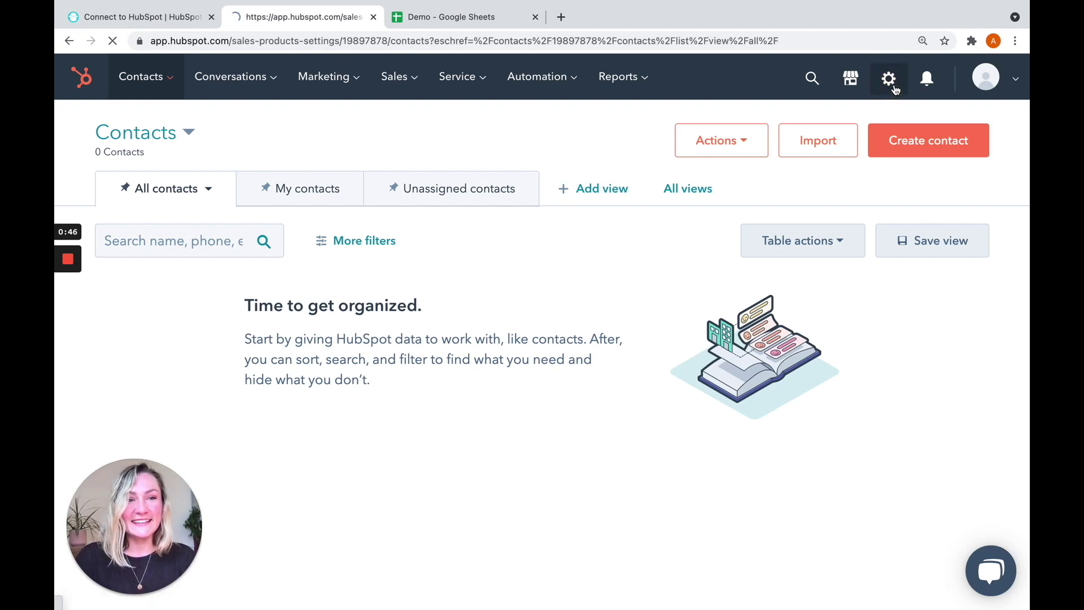
pyautogui.scroll(-3, 195, 347)
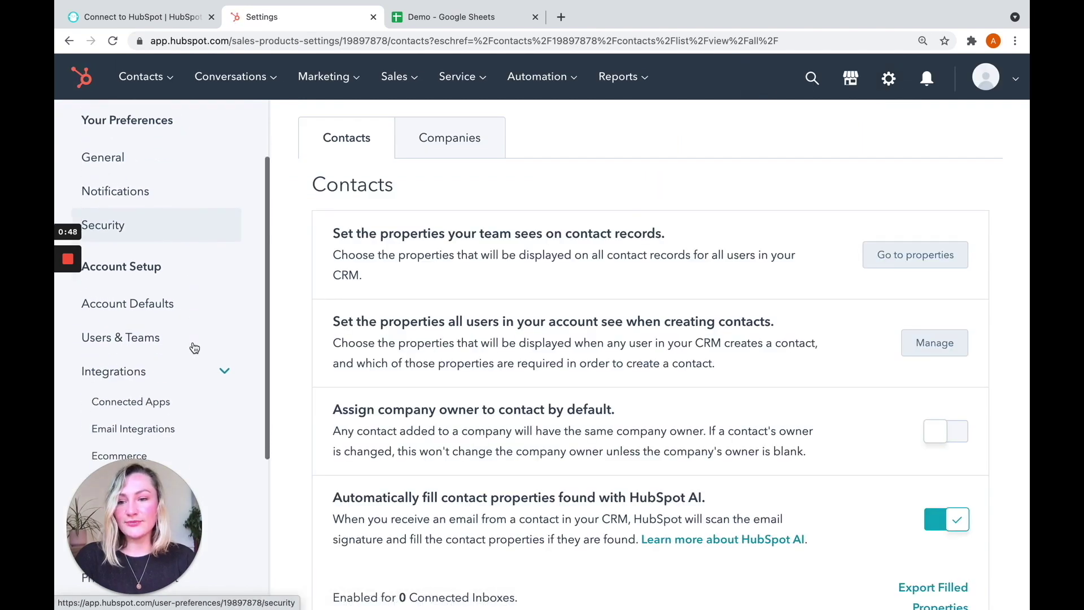
pyautogui.scroll(-1, 151, 370)
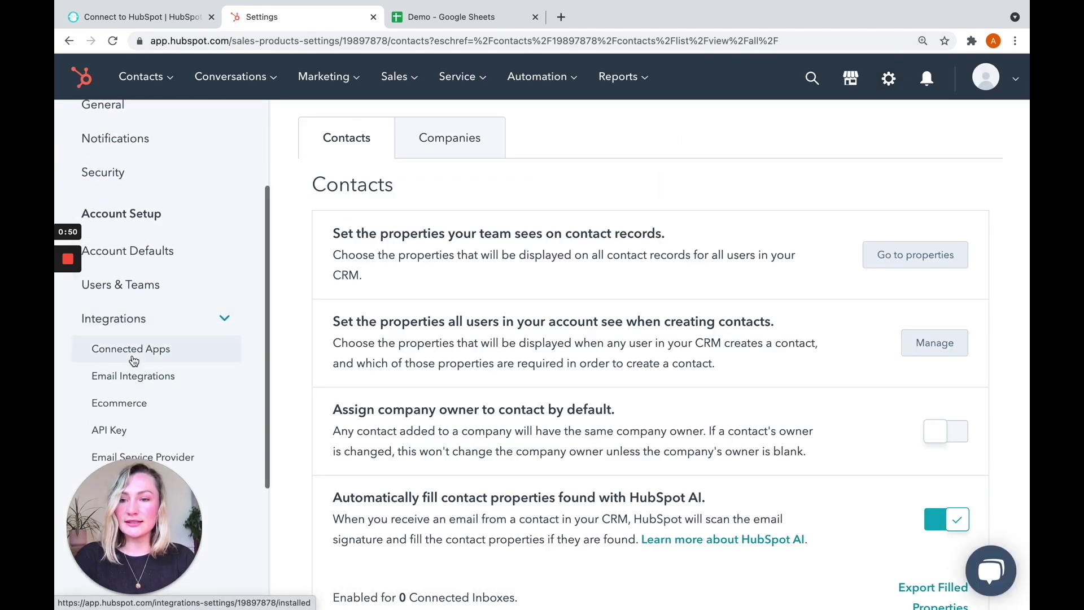
pyautogui.click(115, 432)
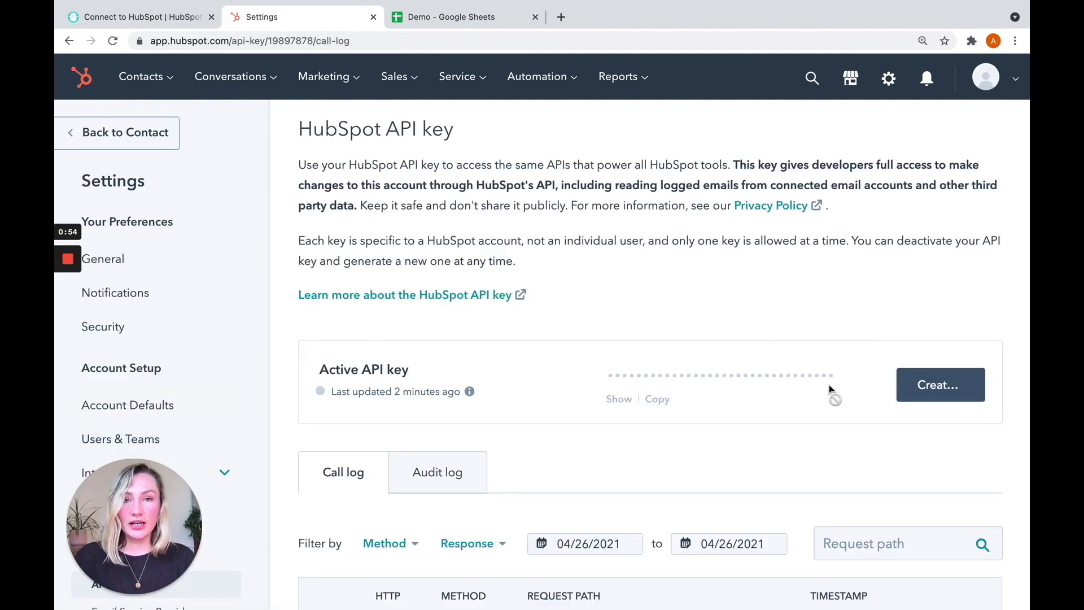
# - Create a HubSpot API key, confirm access to it, and copy the active key
pyautogui.click(948, 384)
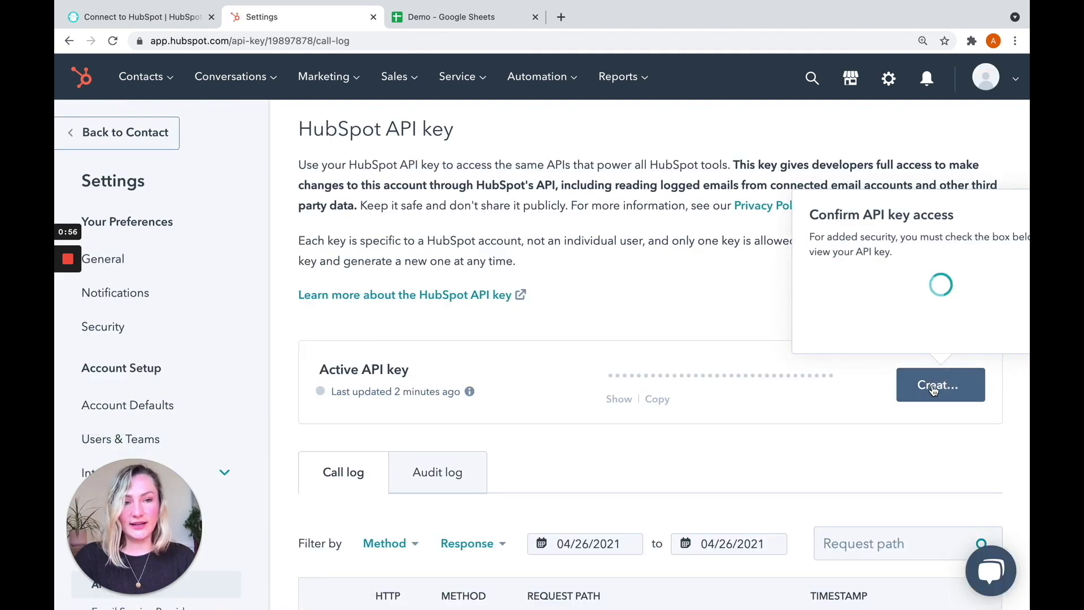
pyautogui.click(742, 458)
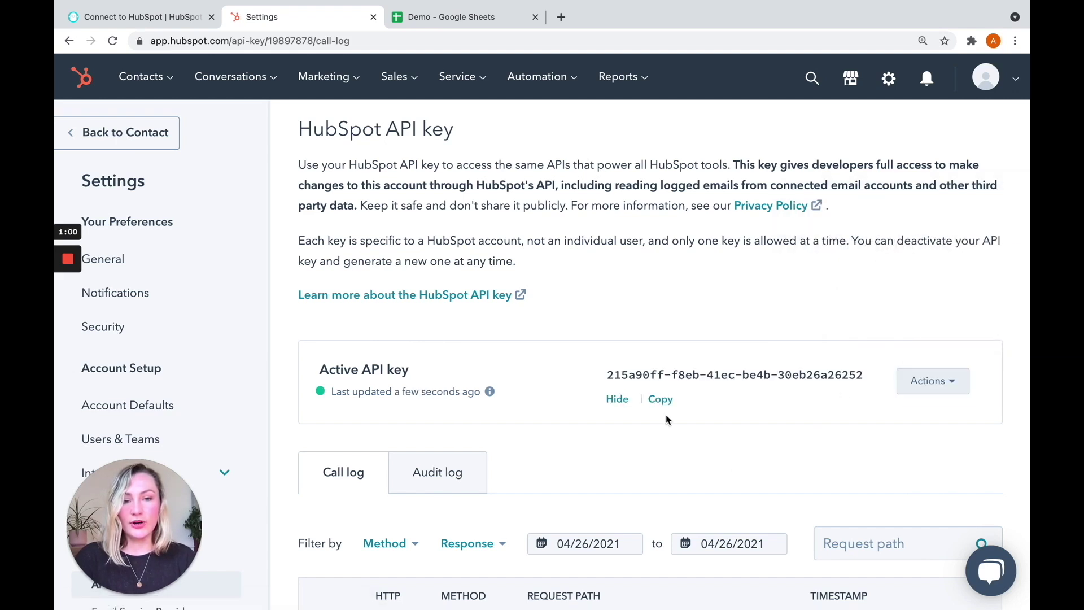
pyautogui.click(660, 399)
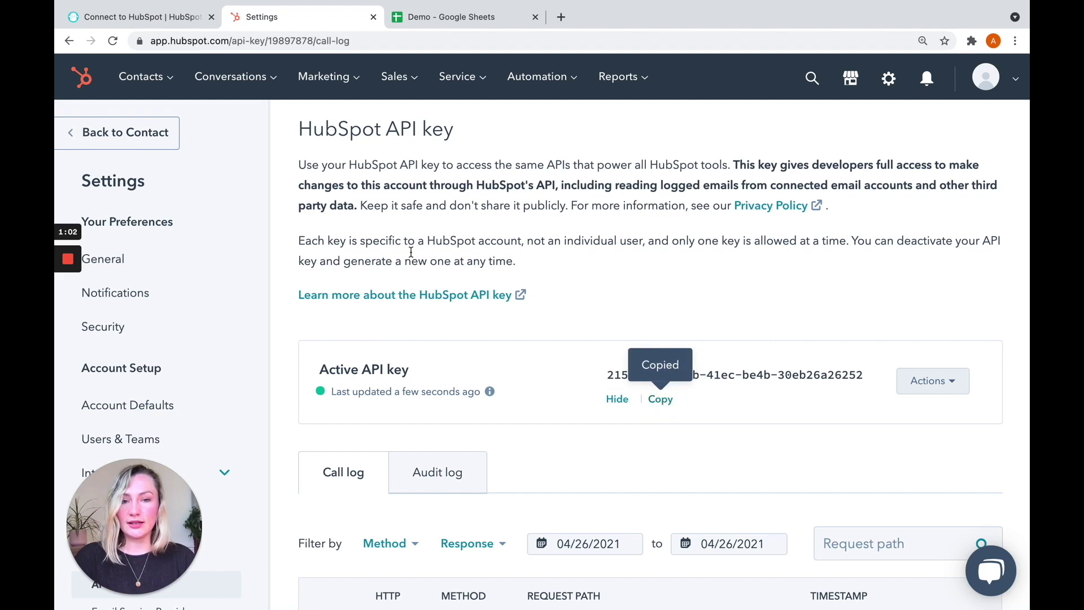
# - Return to the Phantombuster setup, paste the HubSpot API key into the connection step, and save it
pyautogui.click(172, 16)
pyautogui.click(539, 337)
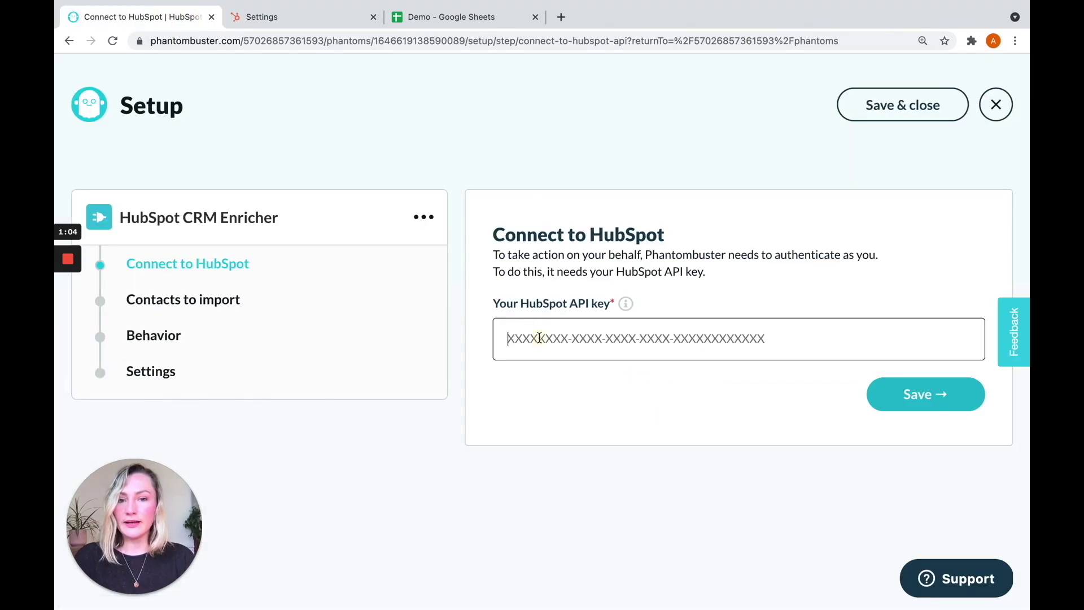
pyautogui.press('super+v')
pyautogui.click(909, 396)
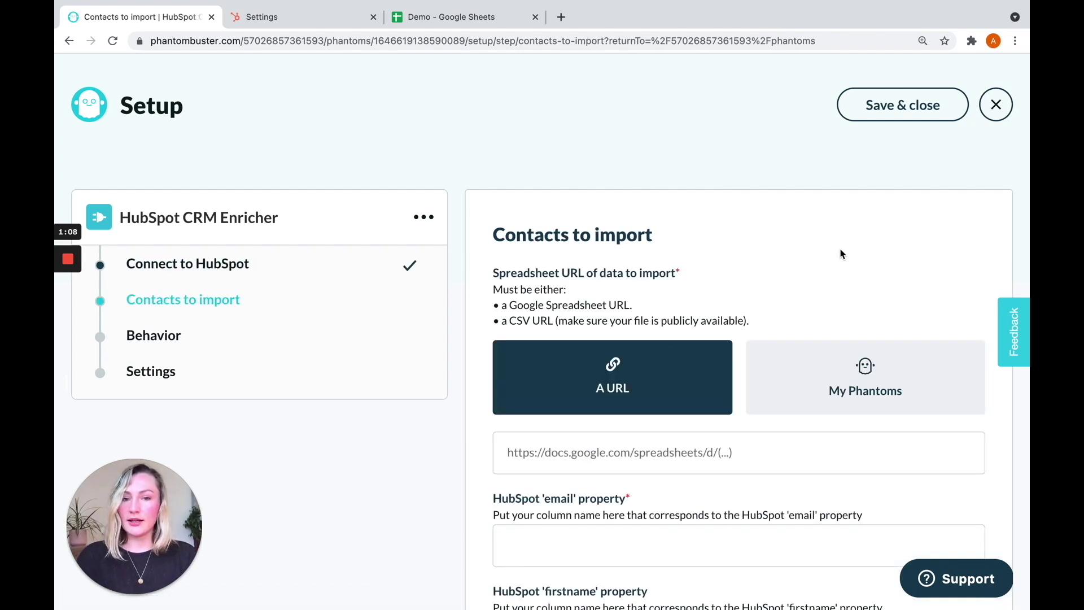
# - Set the source of contacts to import to My Phantoms, using the LinkedIn Profile Scraper result.csv file
pyautogui.scroll(-2, 839, 248)
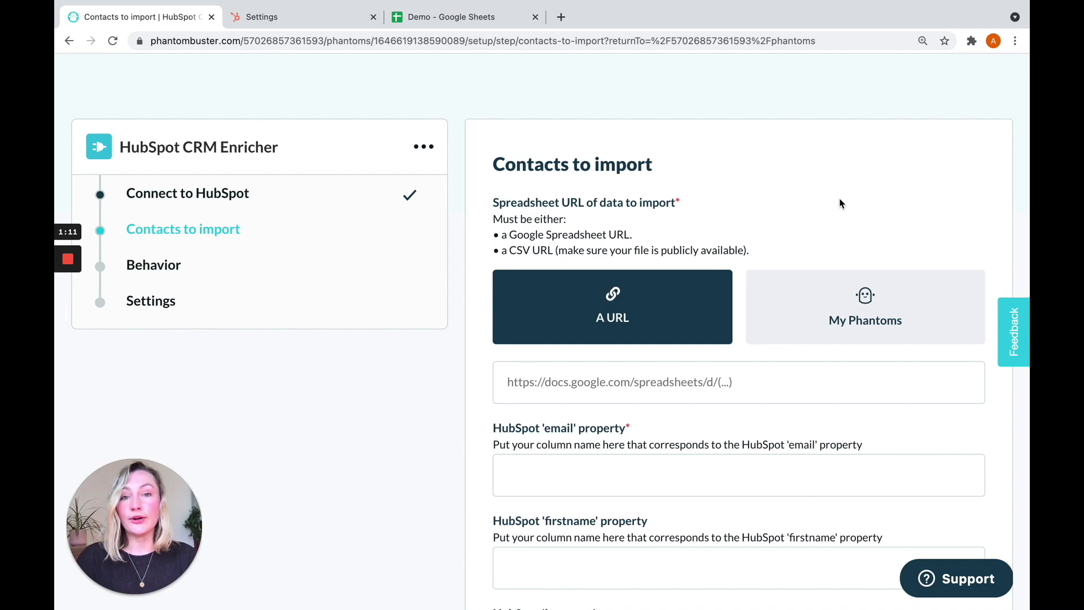
pyautogui.click(582, 377)
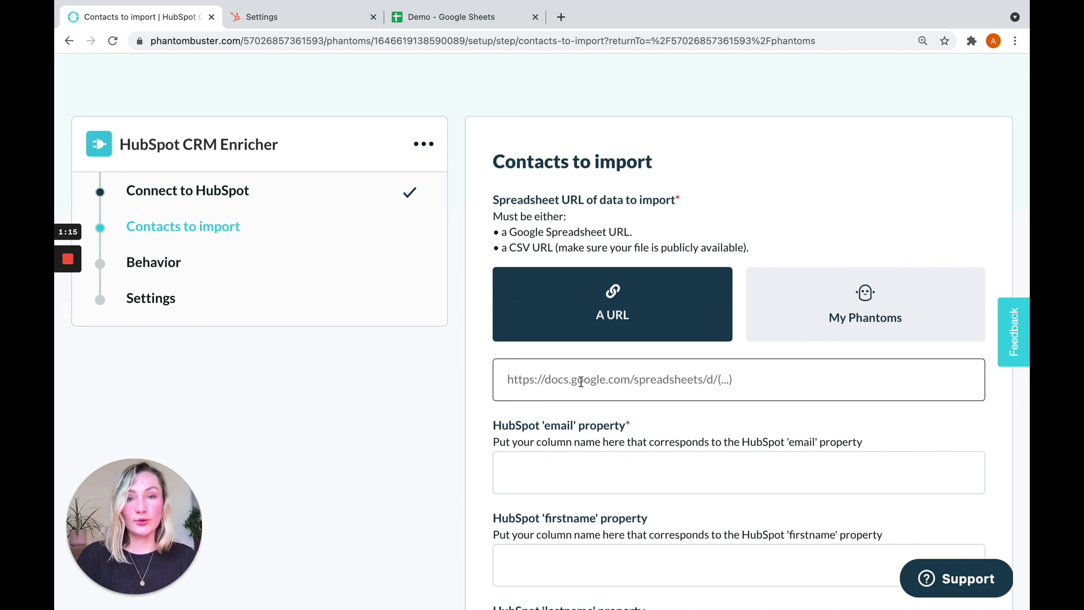
pyautogui.click(843, 320)
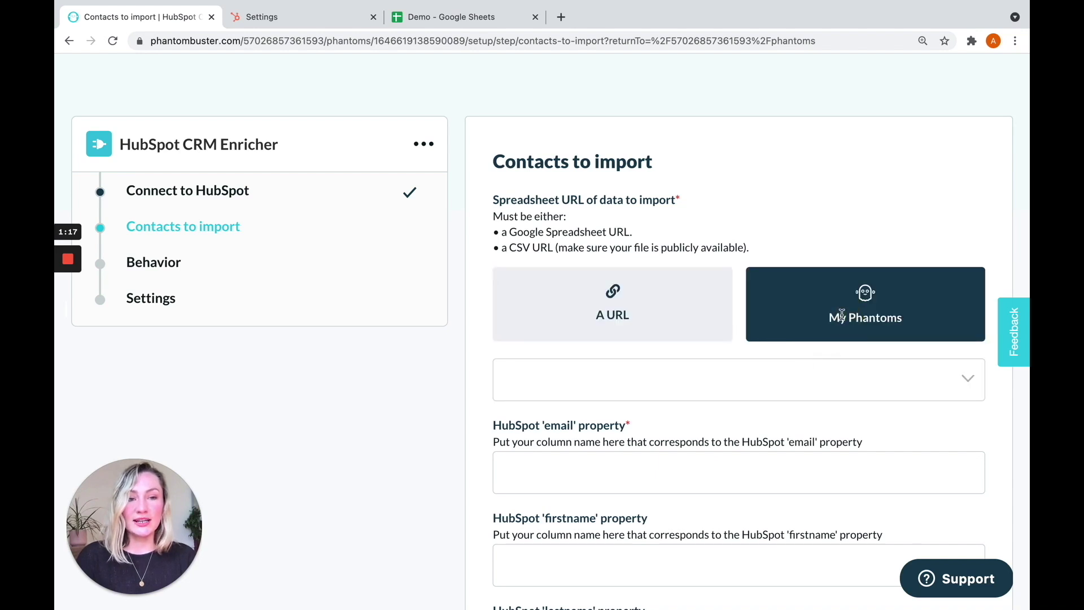
pyautogui.click(804, 388)
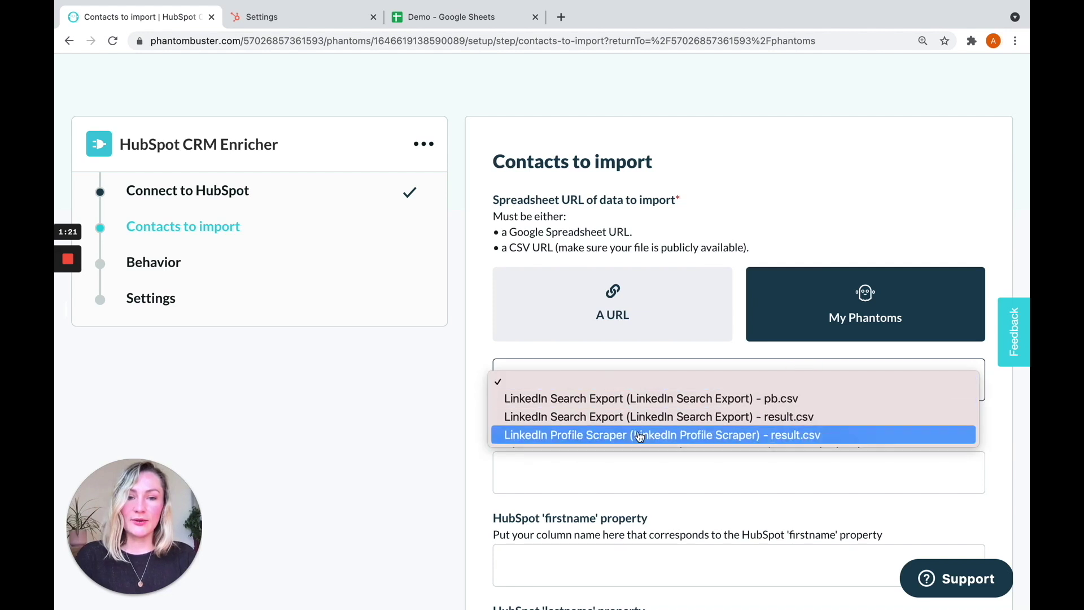
pyautogui.click(611, 436)
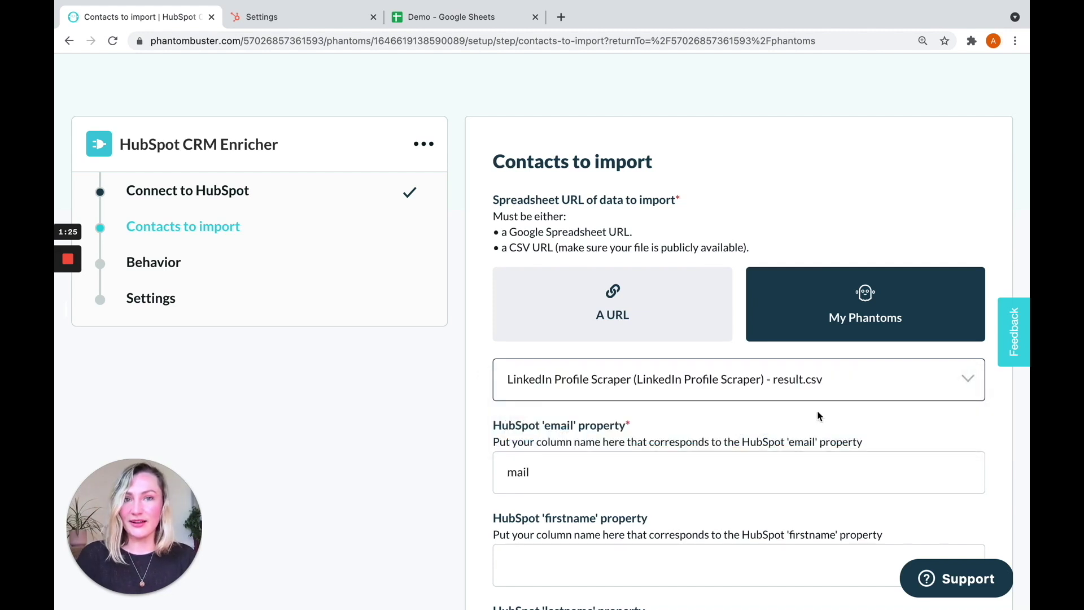
# - Switch to the Demo Google Sheet and copy the mailFromDropcontact column header from the Search Export sheet
pyautogui.scroll(-1, 835, 401)
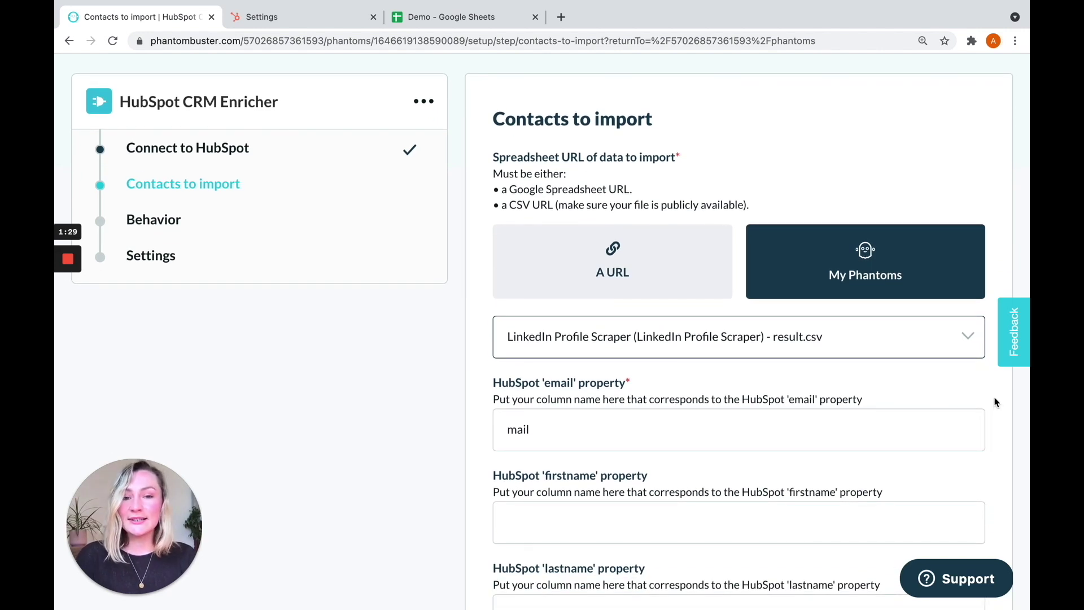
pyautogui.scroll(-1, 520, 452)
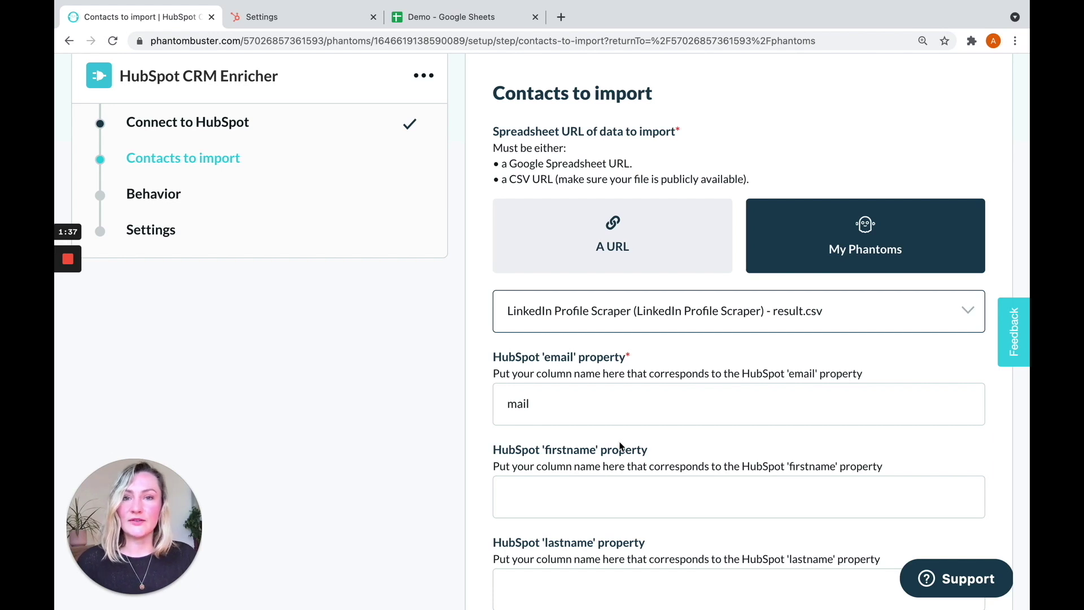
pyautogui.click(572, 422)
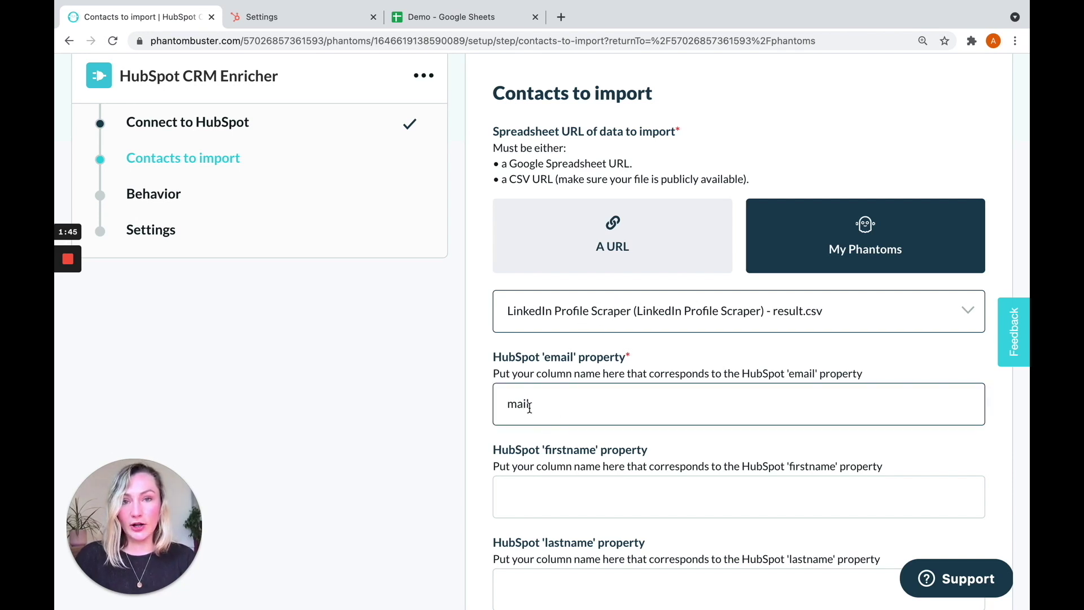
pyautogui.click(471, 17)
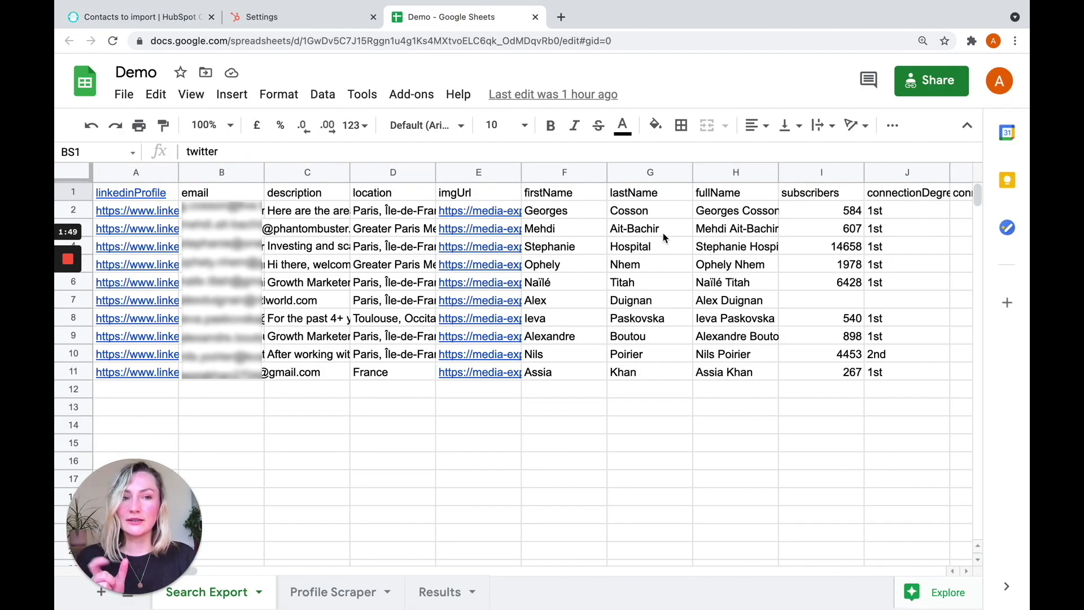
pyautogui.hscroll(7, 663, 236)
pyautogui.hscroll(1, 664, 236)
pyautogui.click(733, 192)
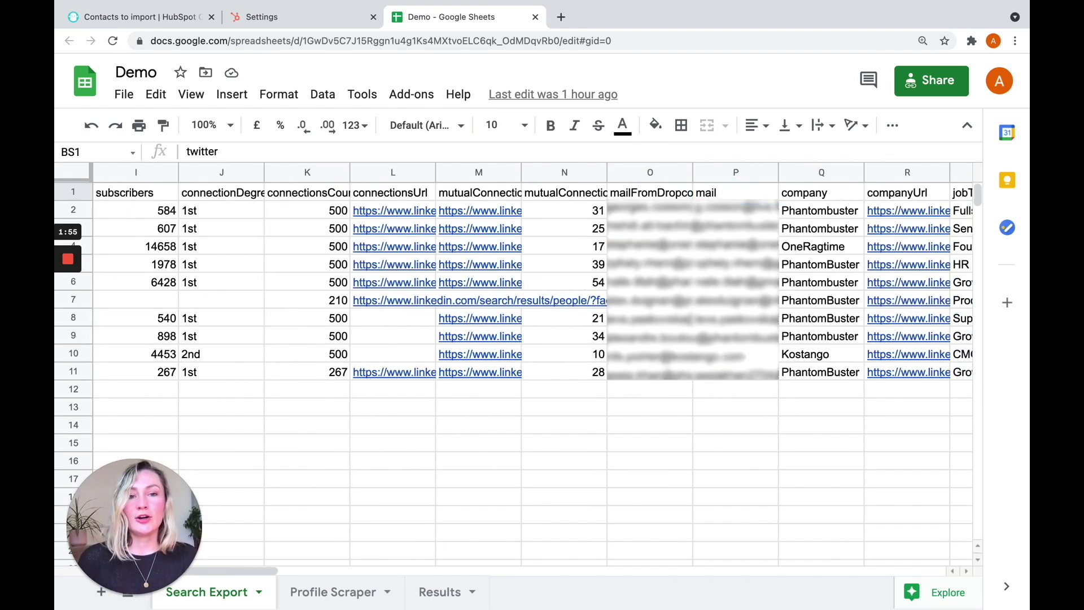
pyautogui.click(665, 194)
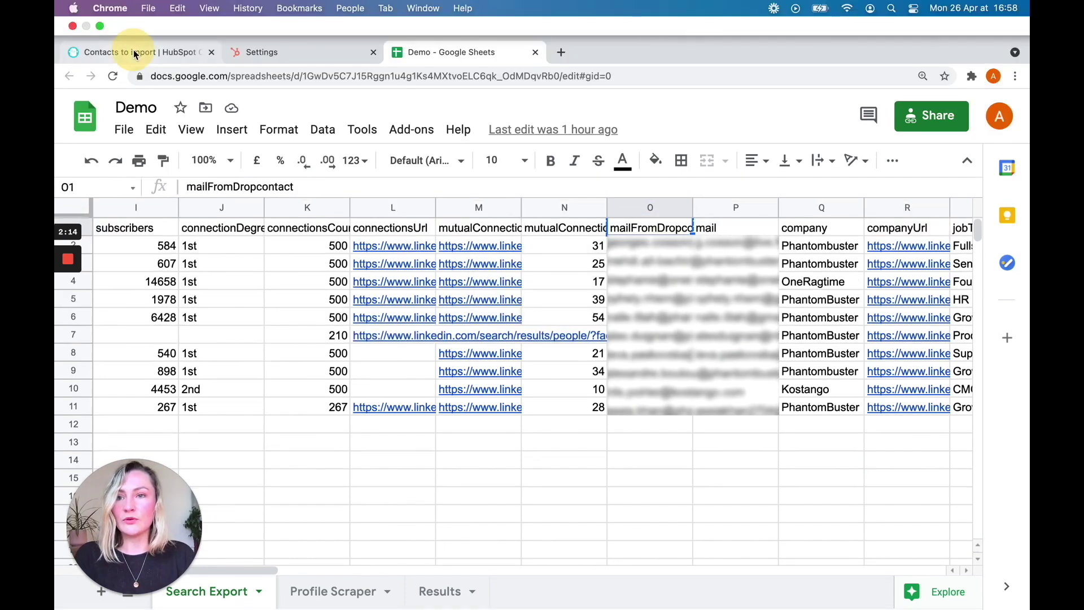
# - Back in the Phantombuster setup, replace the HubSpot 'email' property column name with mailFromDropcontact
pyautogui.click(158, 17)
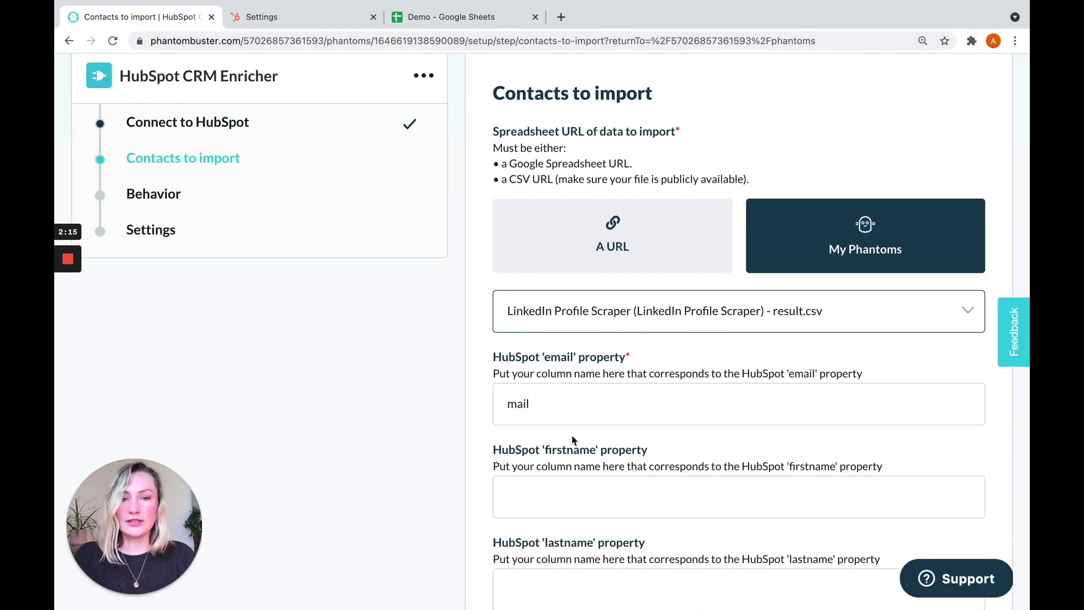
pyautogui.scroll(-1, 576, 394)
pyautogui.moveTo(551, 370); pyautogui.dragTo(474, 368)
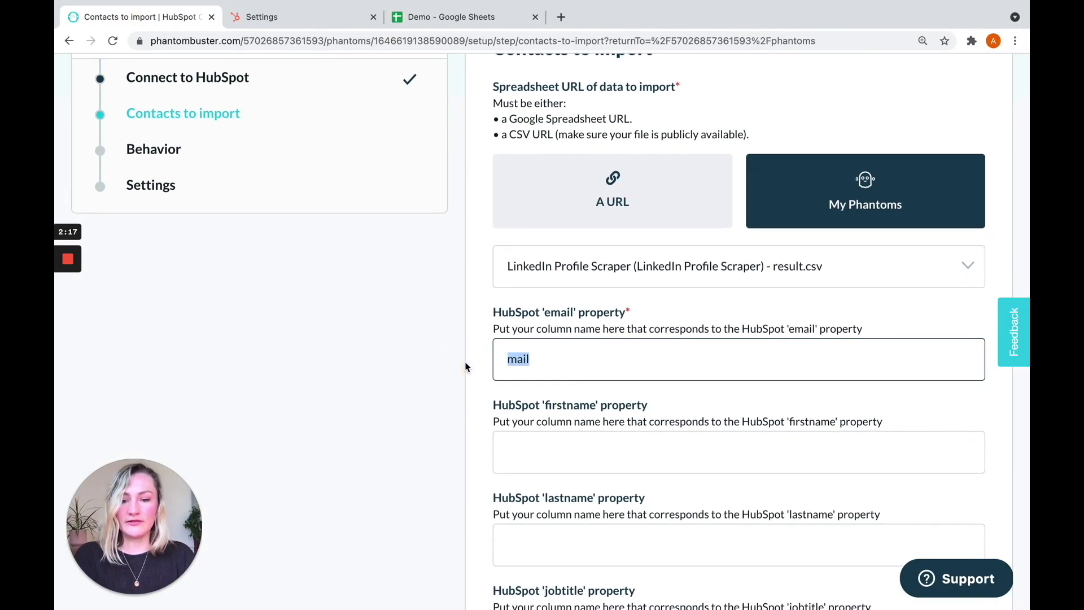
pyautogui.hotkey('ctrl', 'v')
# - Fill the HubSpot 'firstname' property with the firstName column header copied from the Demo Google Sheet
pyautogui.scroll(-1, 621, 435)
pyautogui.click(554, 431)
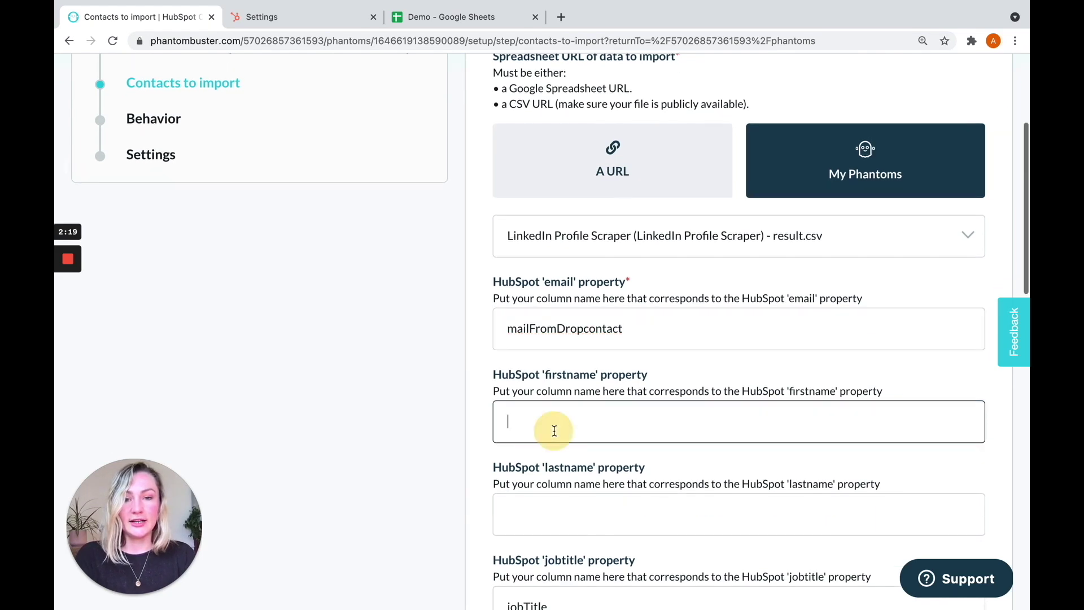
pyautogui.scroll(1, 536, 408)
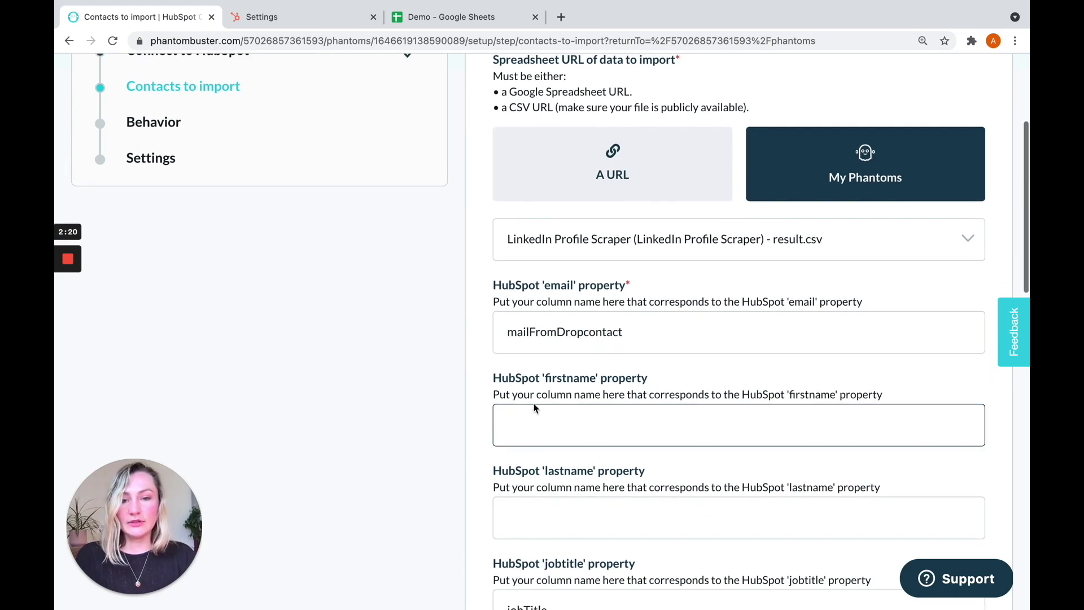
pyautogui.click(438, 21)
pyautogui.hscroll(-10, 468, 247)
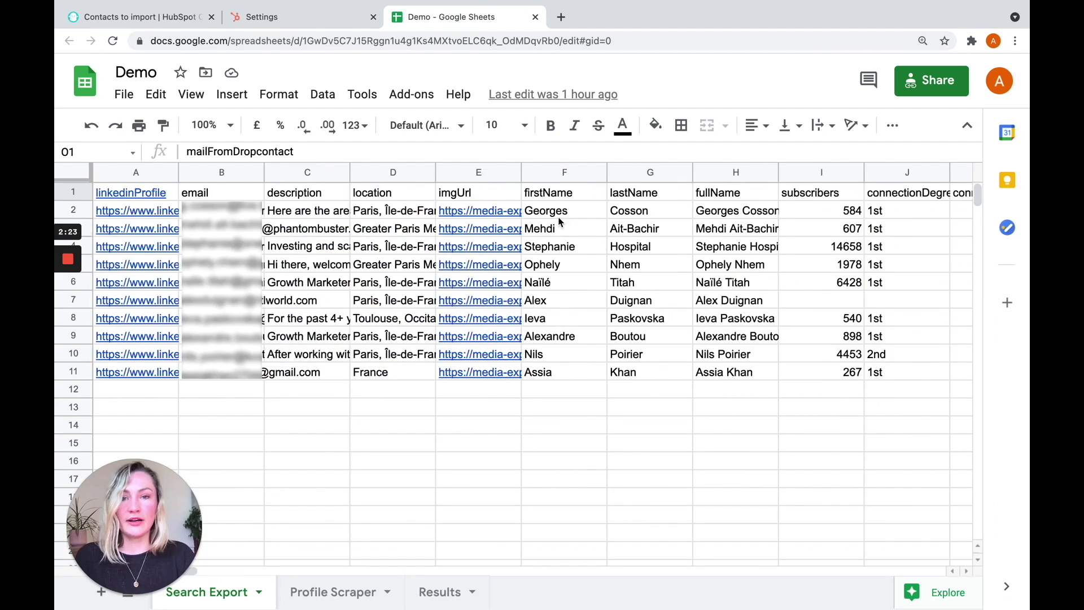
pyautogui.click(540, 191)
pyautogui.hotkey('ctrl', 'c')
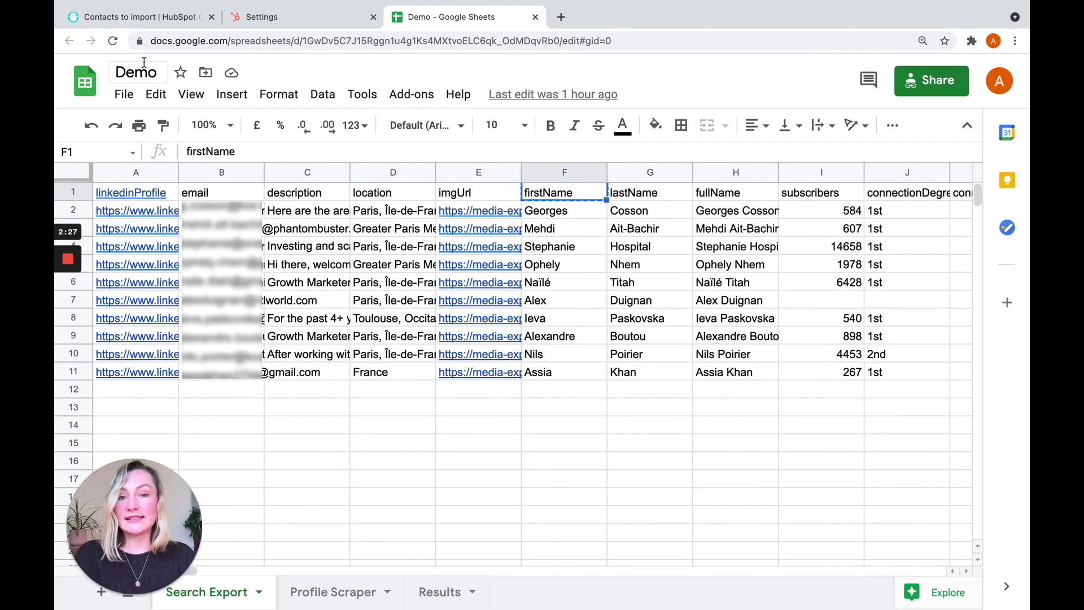
pyautogui.click(138, 17)
pyautogui.hotkey('ctrl', 'v')
# - Set the HubSpot 'lastname' property to the column name lastName
pyautogui.click(523, 507)
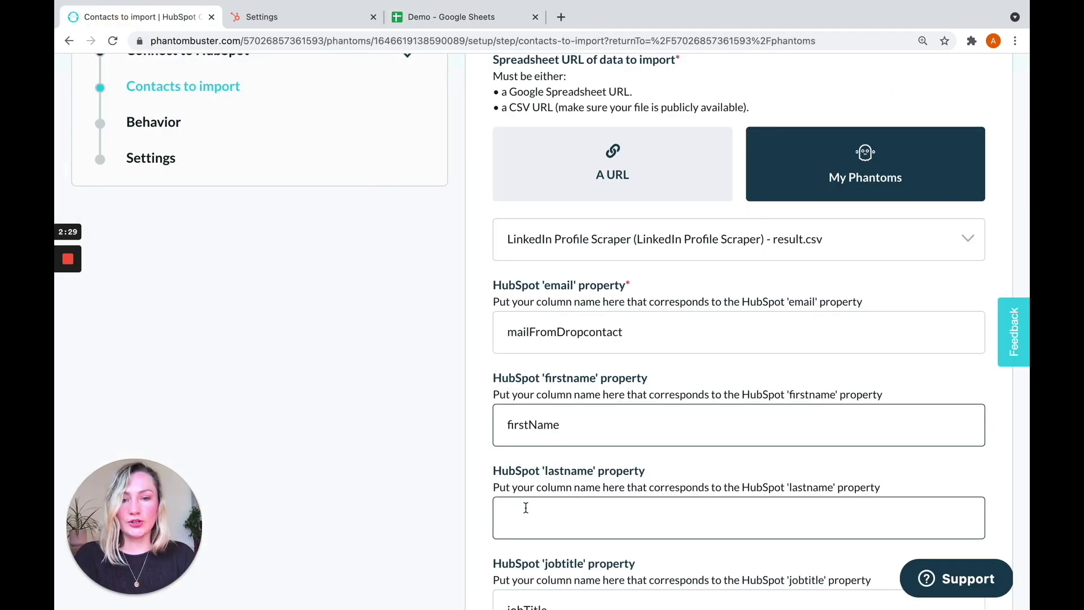
pyautogui.write('lastName')
pyautogui.scroll(-1, 645, 528)
pyautogui.click(654, 527)
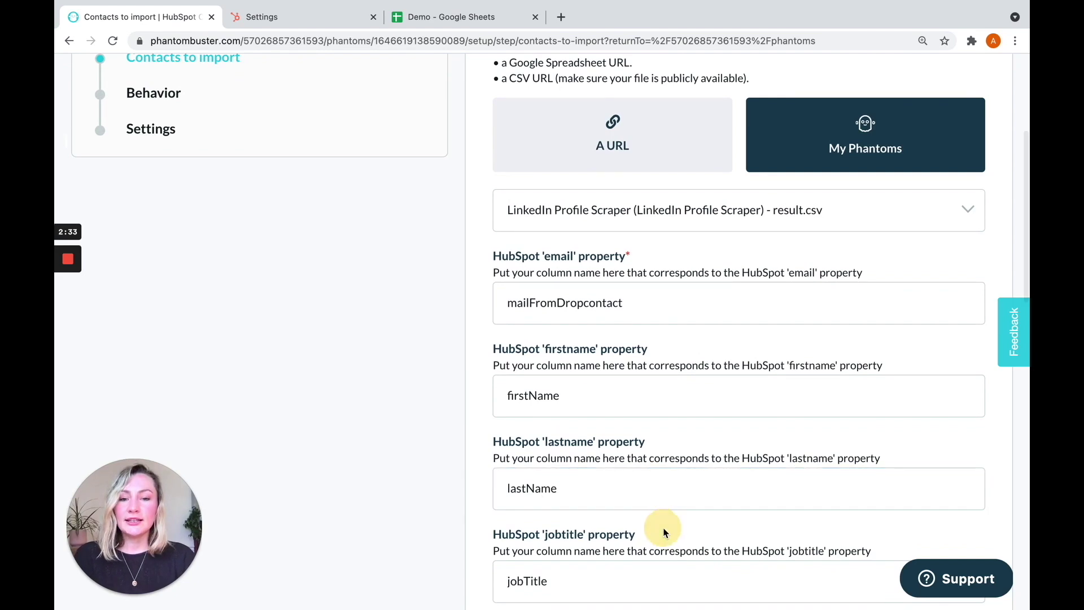
# - Review the remaining HubSpot property column names, down to the box for adding more properties
pyautogui.scroll(-2, 661, 525)
pyautogui.scroll(-5, 632, 452)
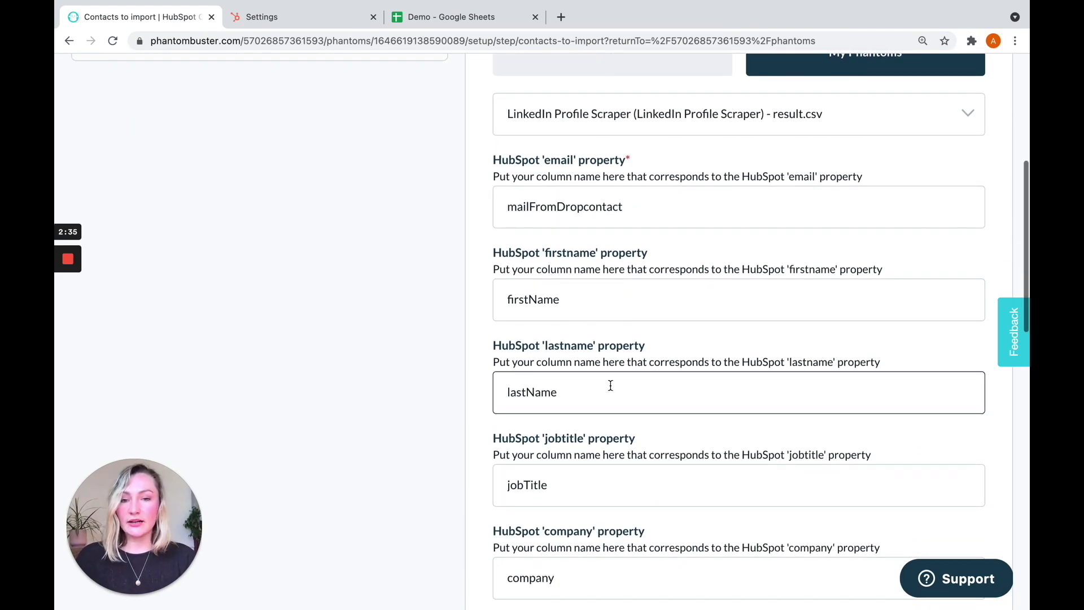
pyautogui.scroll(-5, 611, 385)
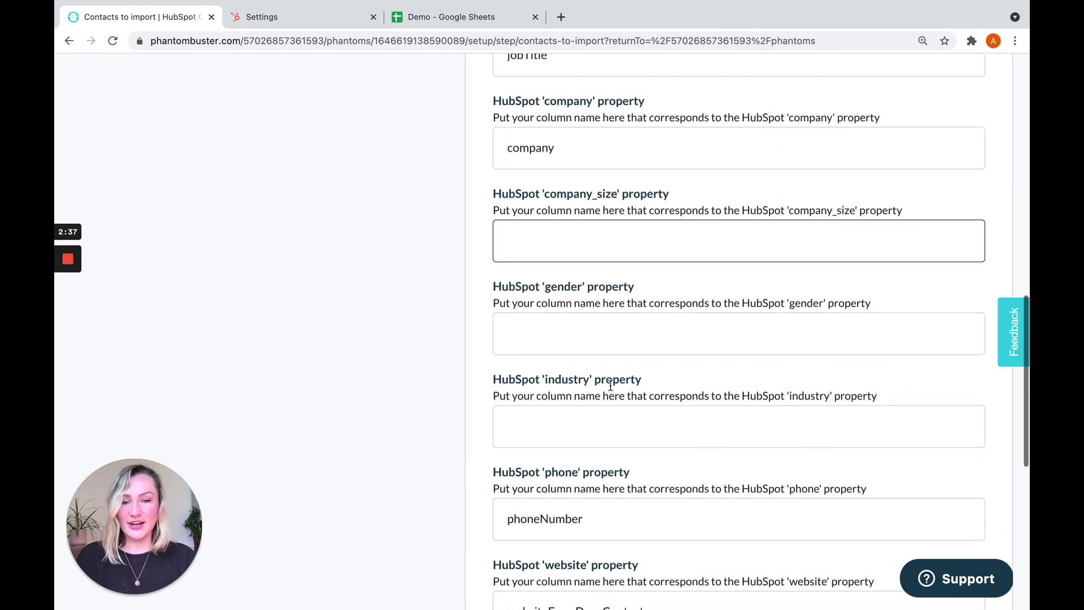
pyautogui.scroll(3, 610, 382)
pyautogui.scroll(-8, 621, 271)
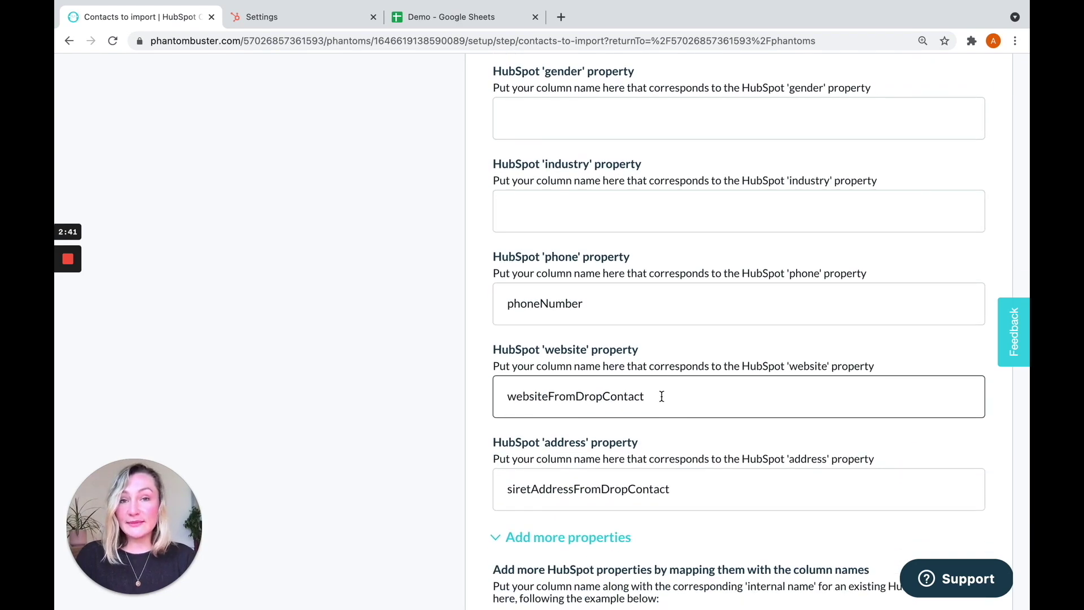
pyautogui.scroll(-3, 668, 443)
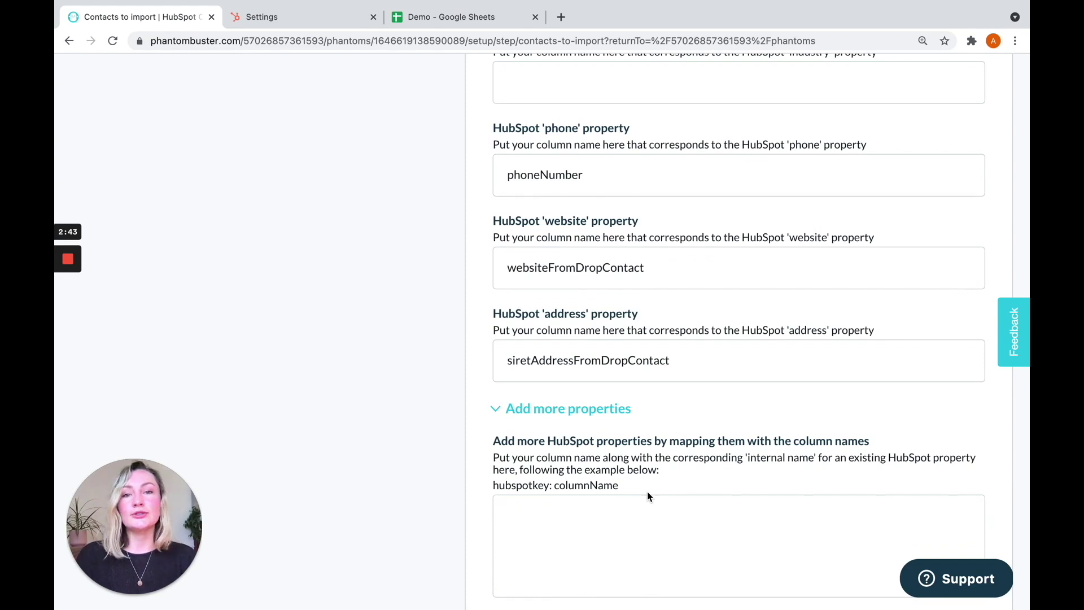
pyautogui.scroll(-1, 647, 491)
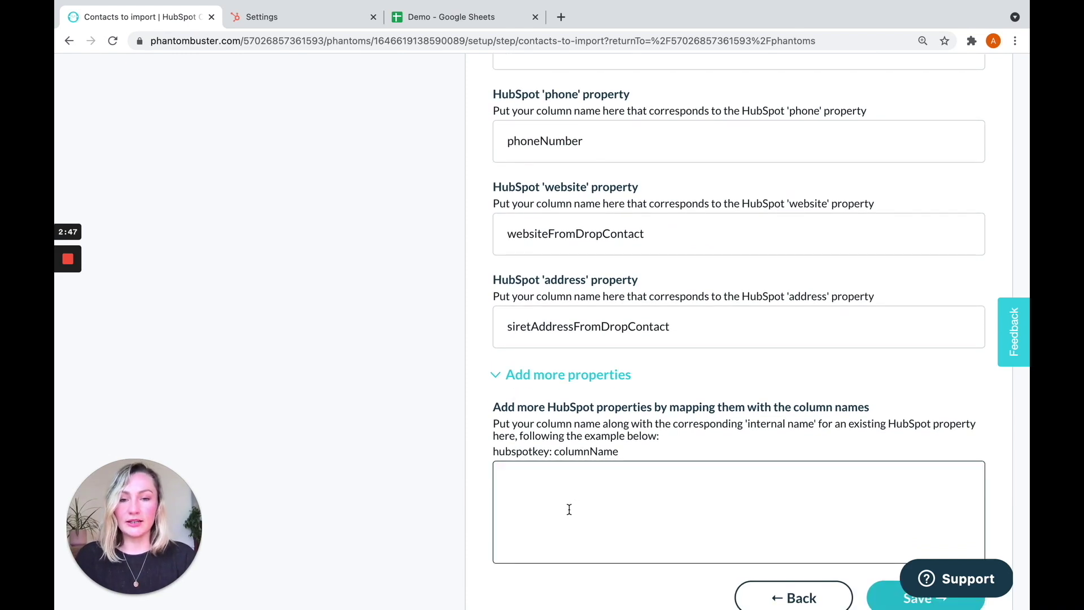
# - Switch to the Demo Google Sheet and select the twitter column header in the Search Export sheet
pyautogui.click(485, 17)
pyautogui.hscroll(5, 538, 398)
pyautogui.hscroll(20, 538, 398)
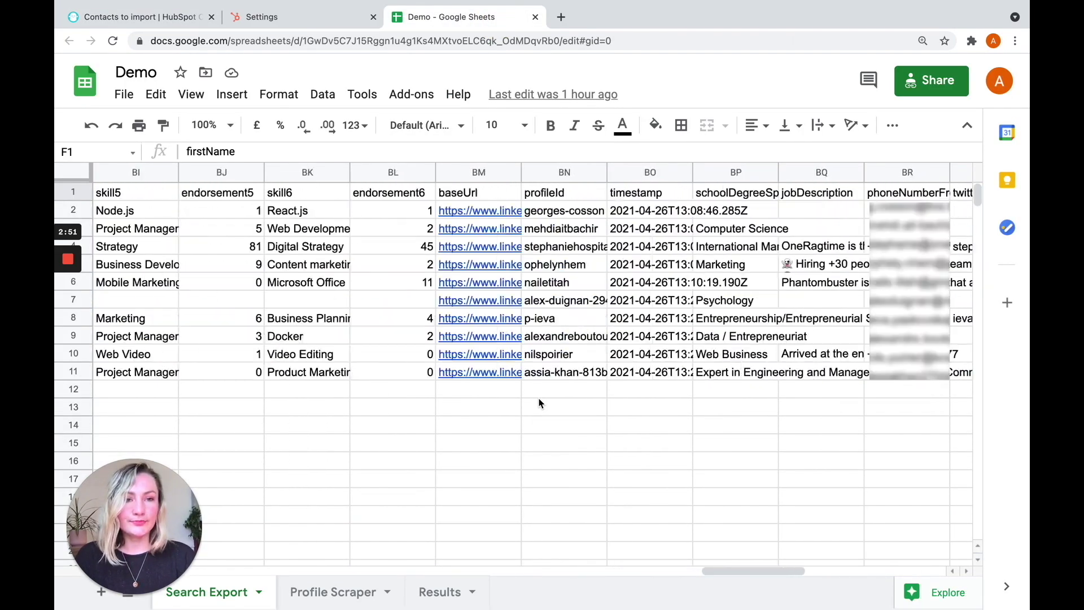
pyautogui.hscroll(3, 539, 398)
pyautogui.click(295, 196)
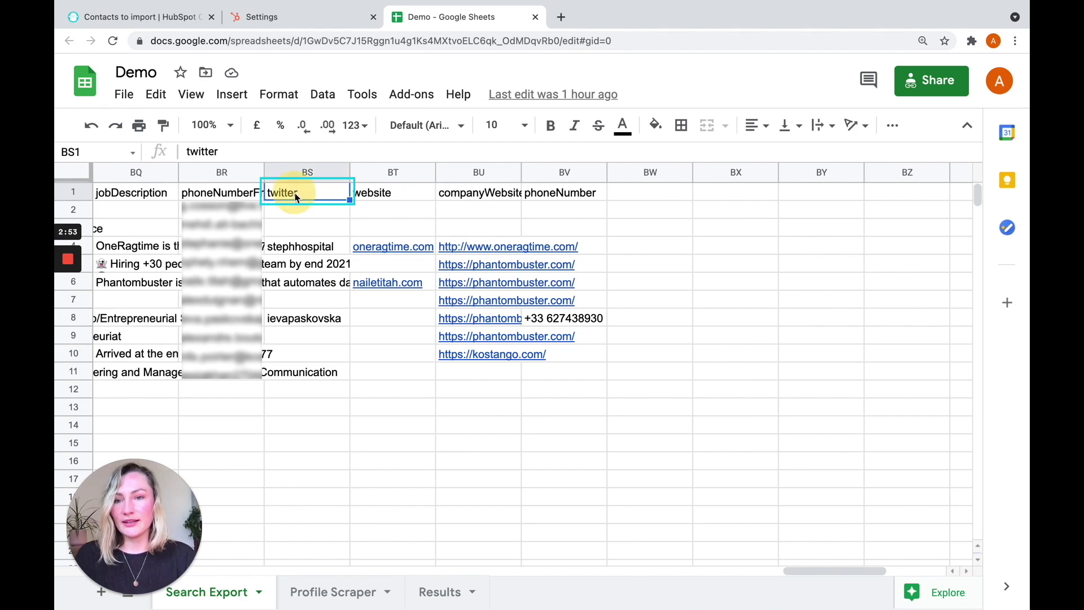
# - Place the cursor in Phantombuster's additional properties box, switch to HubSpot and open the Properties settings
pyautogui.click(173, 17)
pyautogui.click(547, 487)
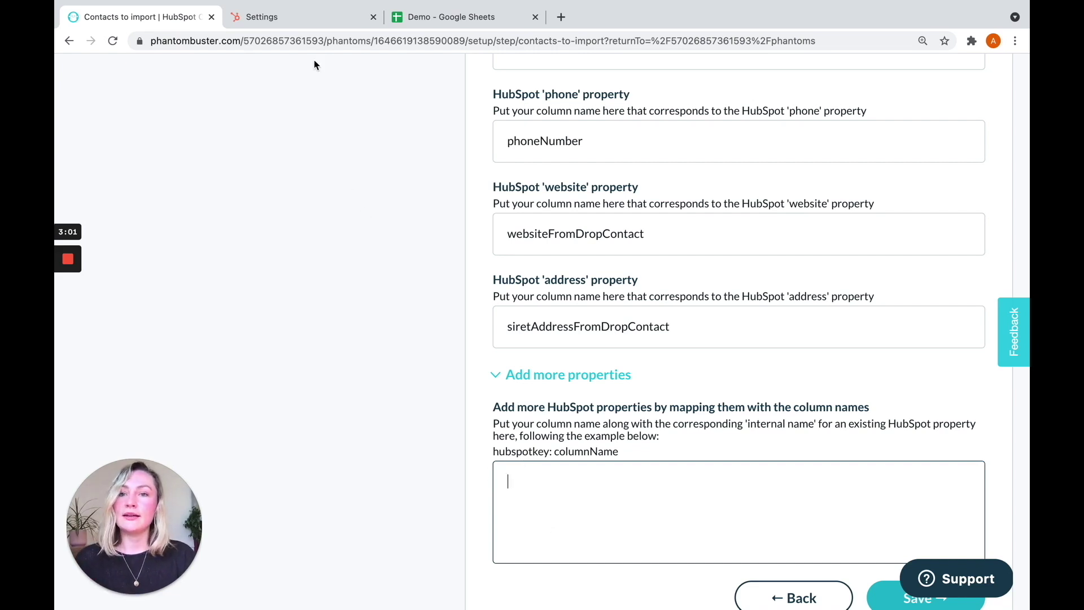
pyautogui.click(302, 17)
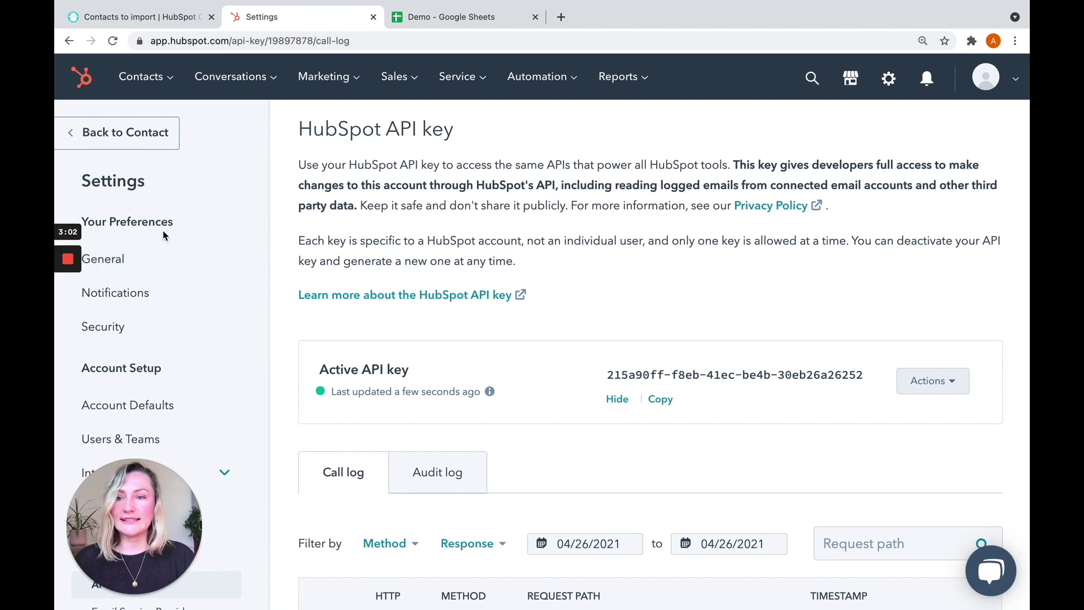
pyautogui.scroll(-6, 168, 225)
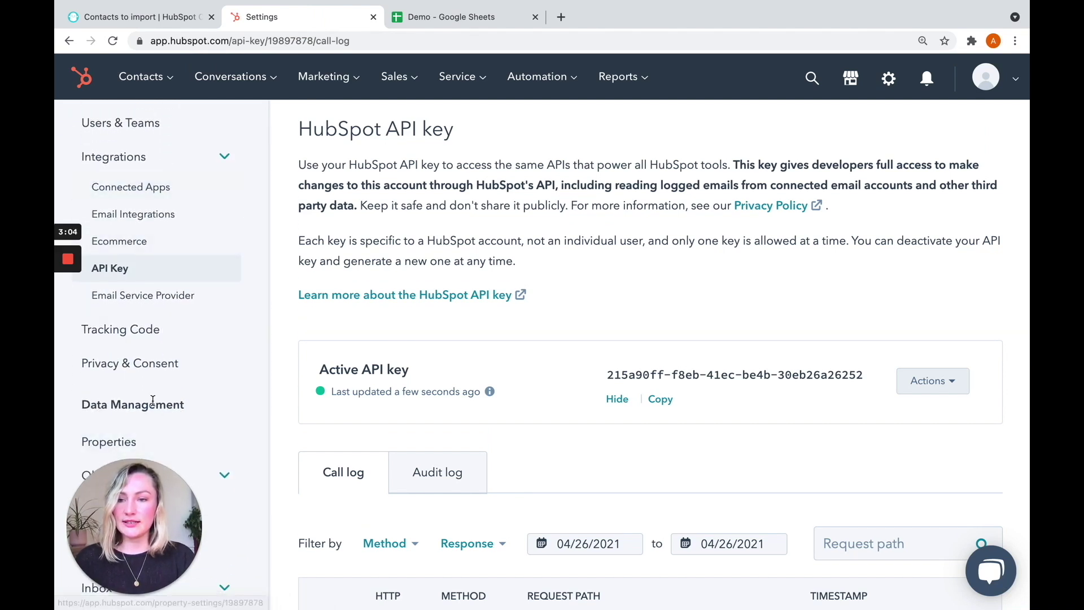
pyautogui.click(109, 441)
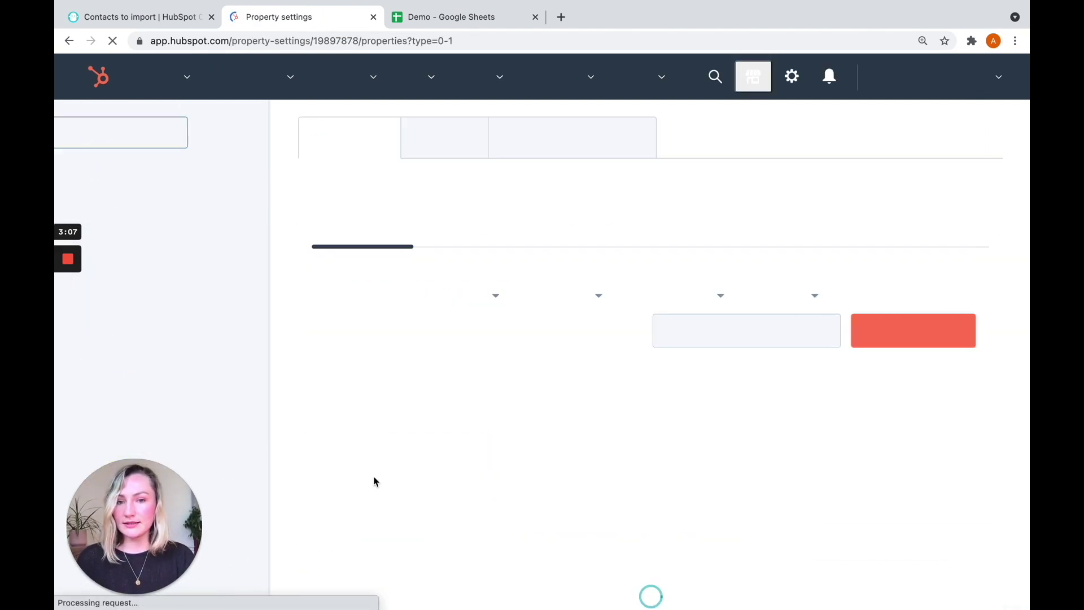
pyautogui.scroll(-3, 548, 472)
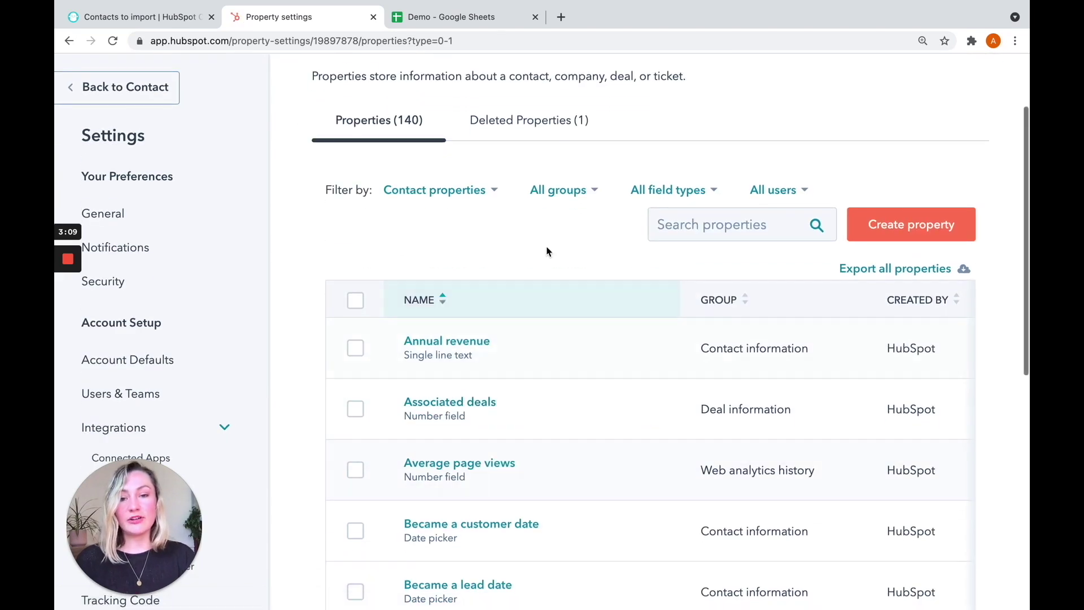
# - Search the contact properties for twitter and display the internal name of the Twitter username property
pyautogui.scroll(1, 546, 251)
pyautogui.click(700, 252)
pyautogui.write('twitter')
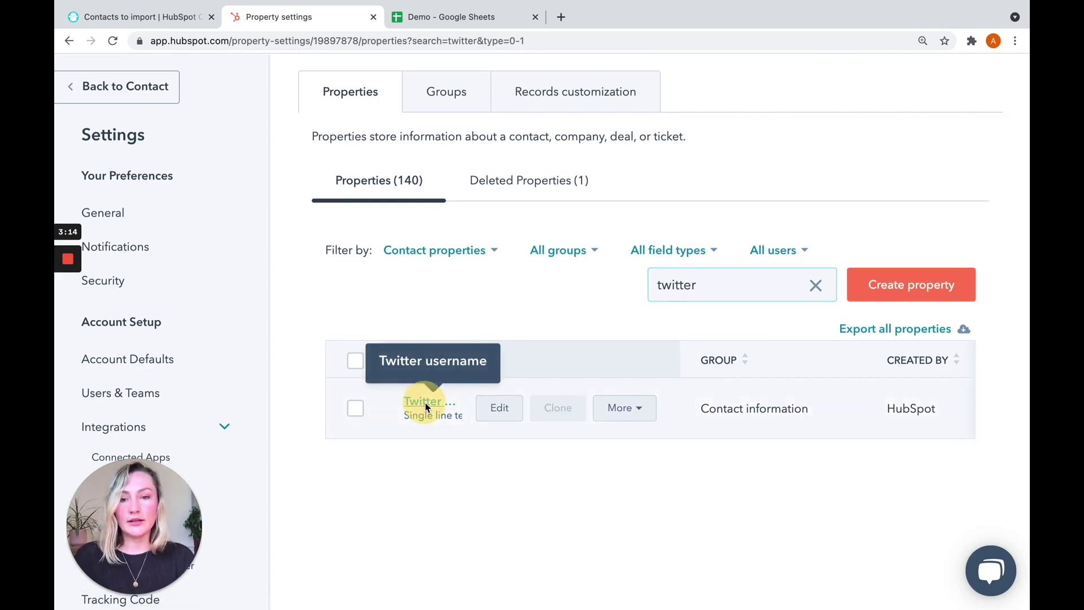
pyautogui.click(426, 403)
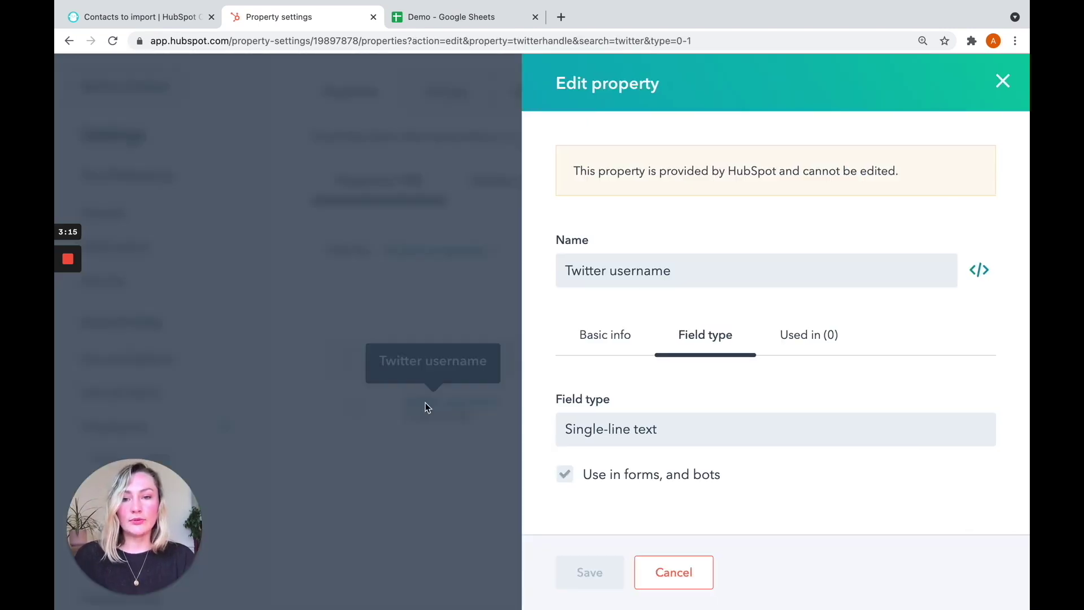
pyautogui.click(981, 270)
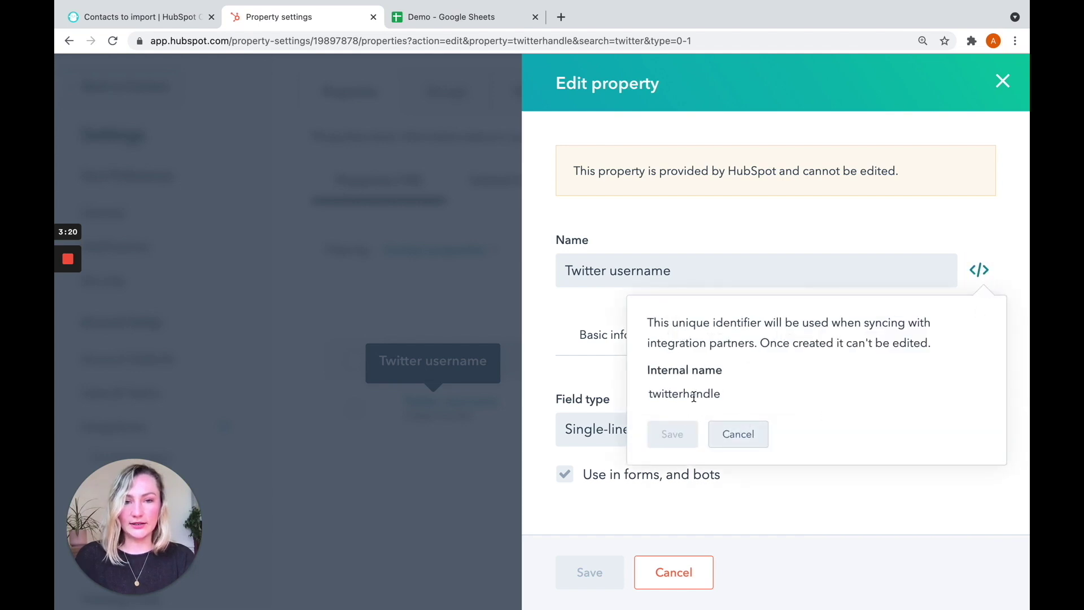
# - Back in the Phantombuster setup, add the extra property mapping "twitterhandle: twitter"
pyautogui.click(160, 18)
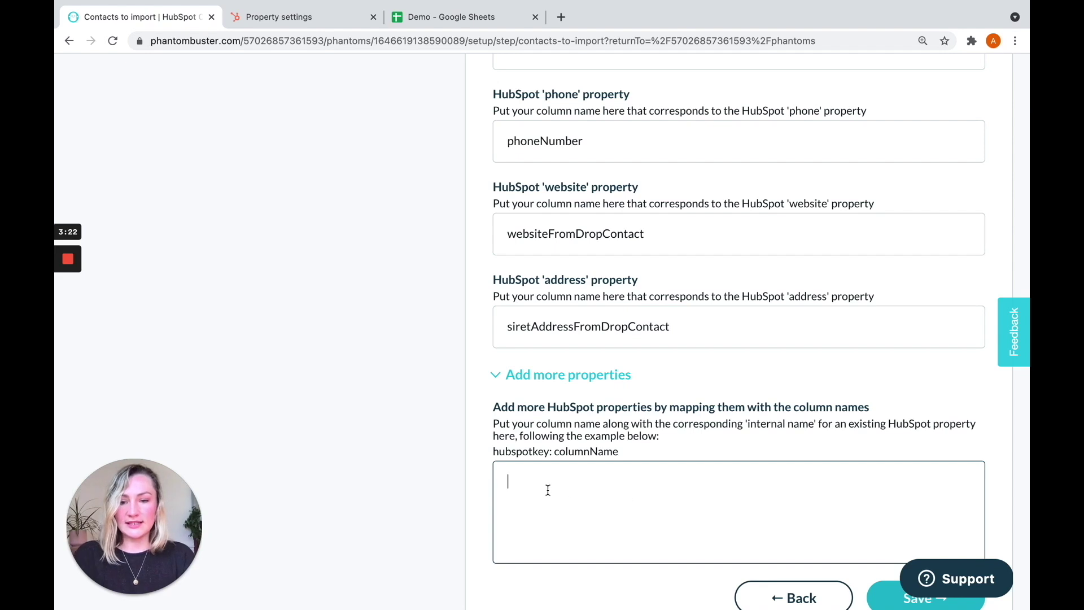
pyautogui.write('erhandle: twitter')
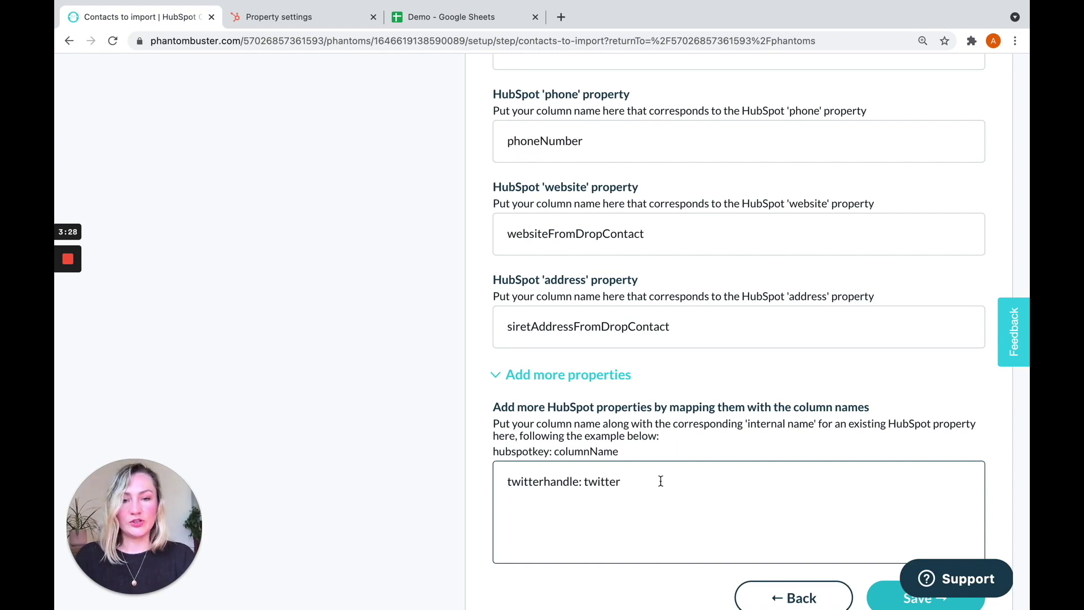
pyautogui.click(655, 498)
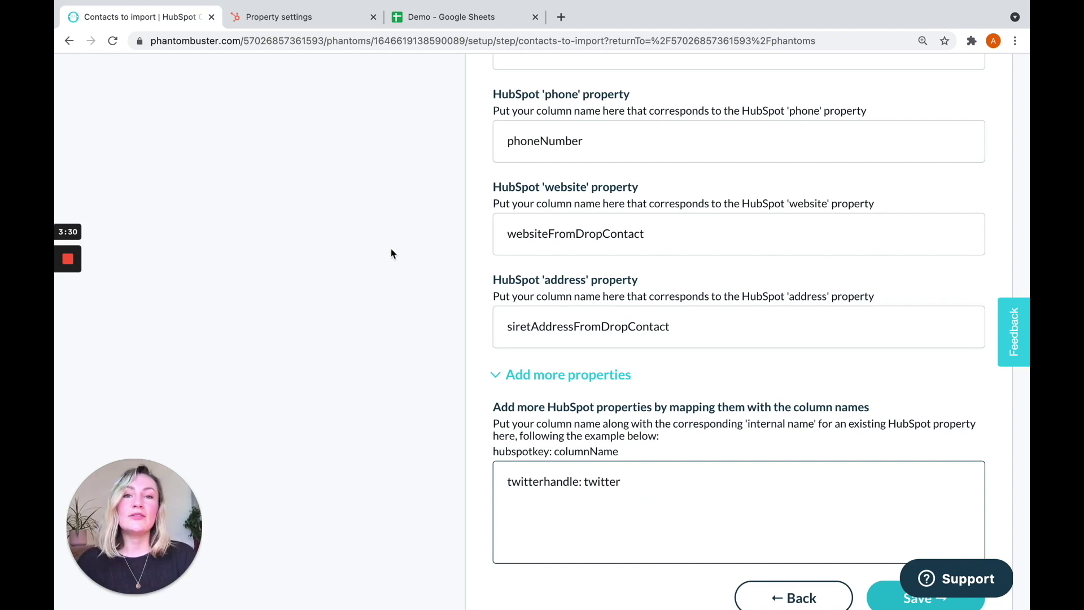
# - In HubSpot, close the Twitter username property and start a new contact property labelled "Instagram handle" in the Contact information group
pyautogui.click(305, 17)
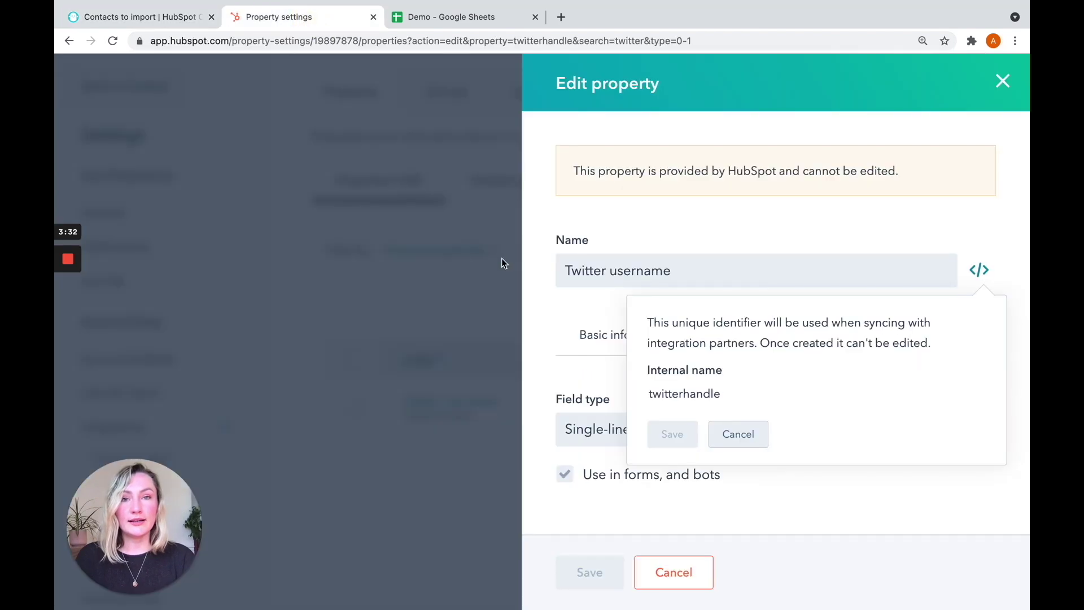
pyautogui.click(1003, 81)
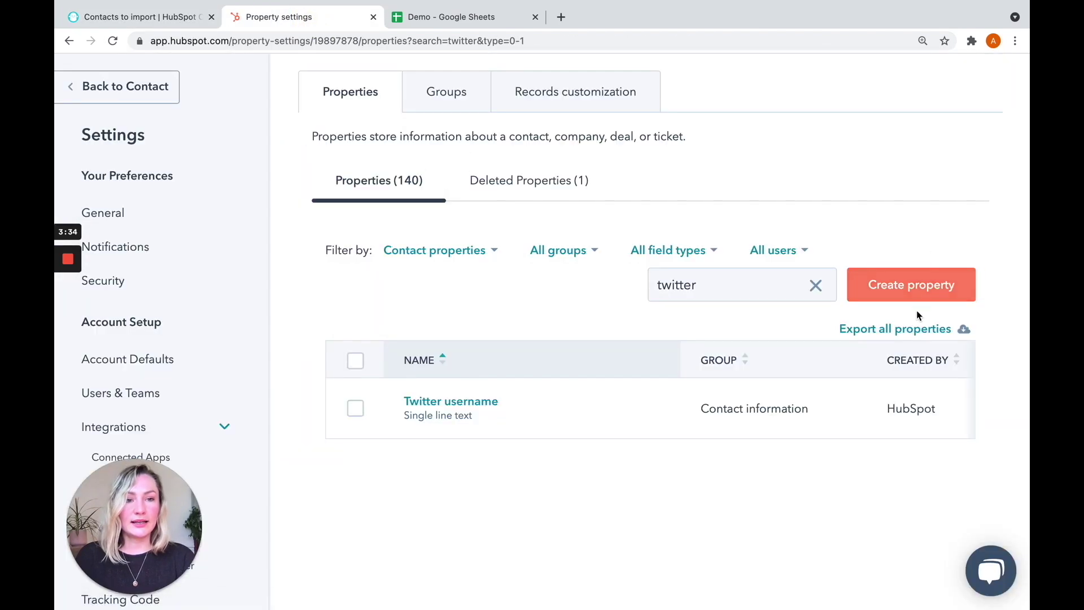
pyautogui.click(915, 283)
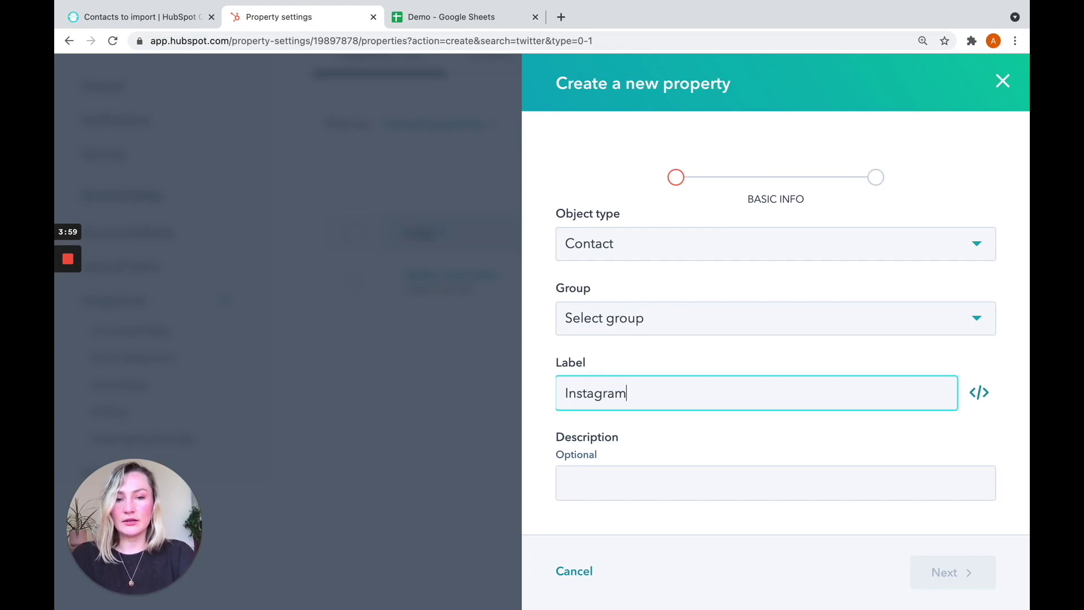
pyautogui.click(1009, 446)
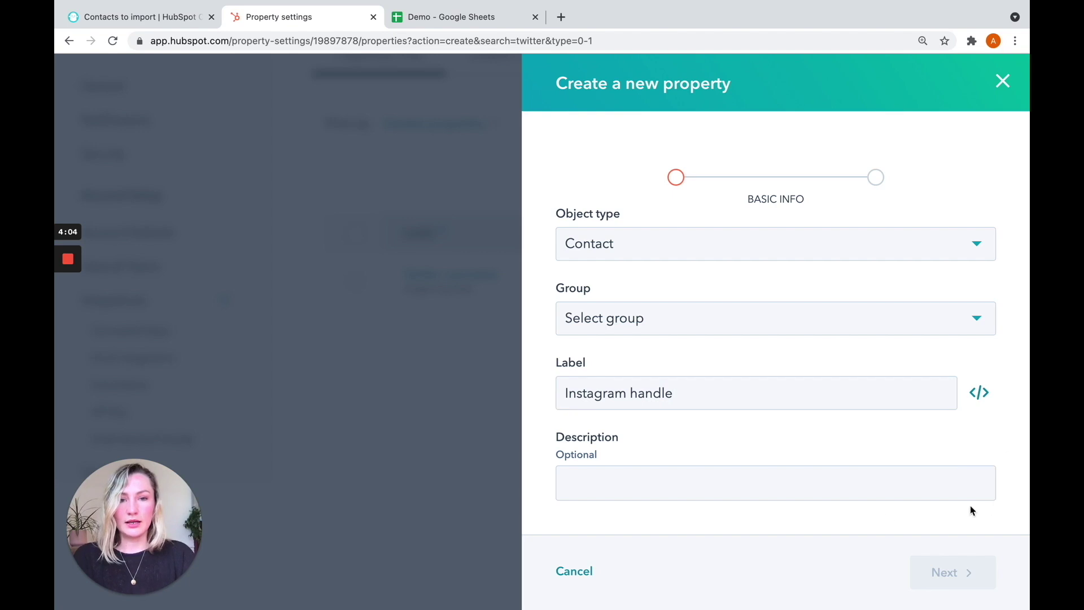
pyautogui.click(806, 325)
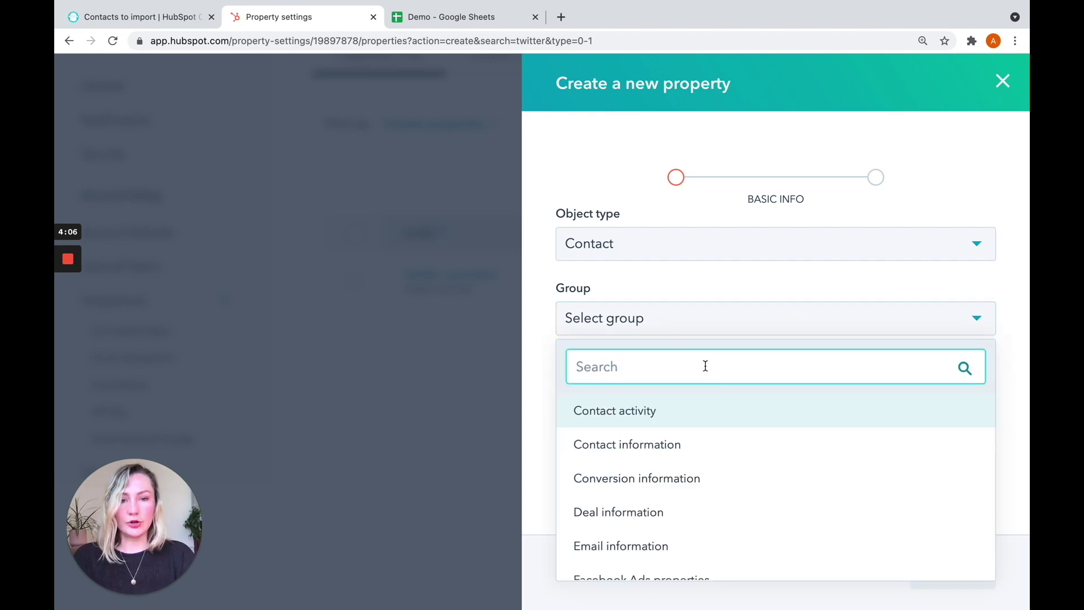
pyautogui.click(709, 446)
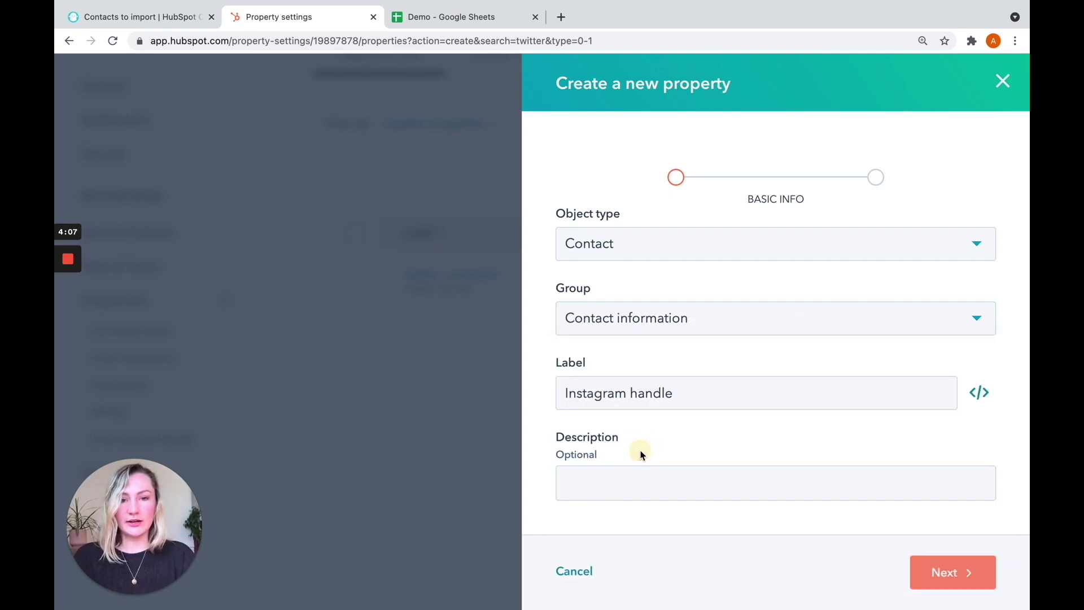
# - Set the new property's field type to Single-line text and create it
pyautogui.click(948, 573)
pyautogui.click(689, 336)
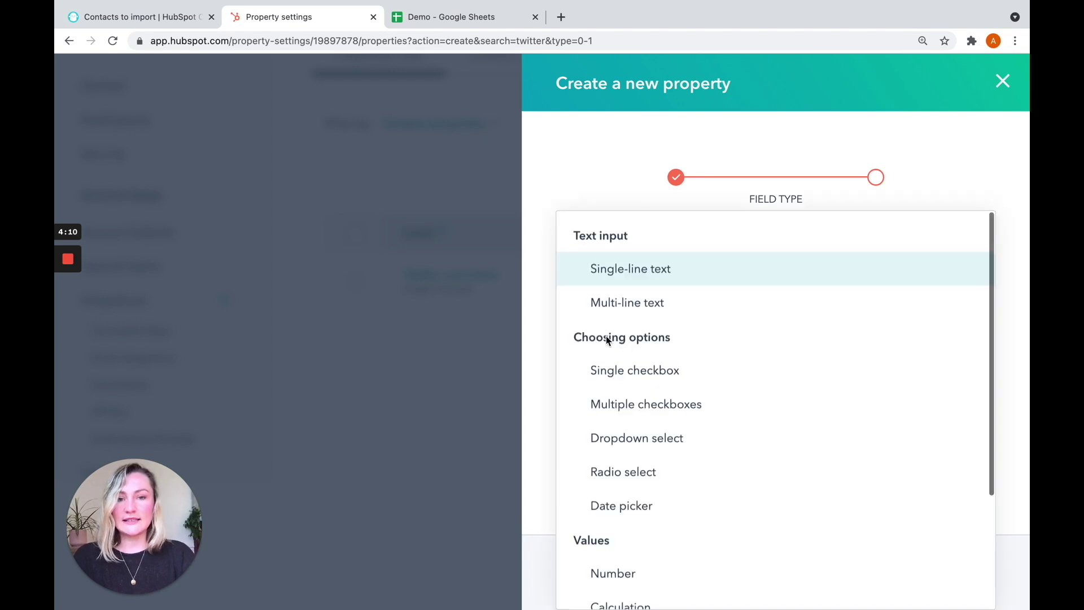
pyautogui.click(633, 274)
pyautogui.click(956, 572)
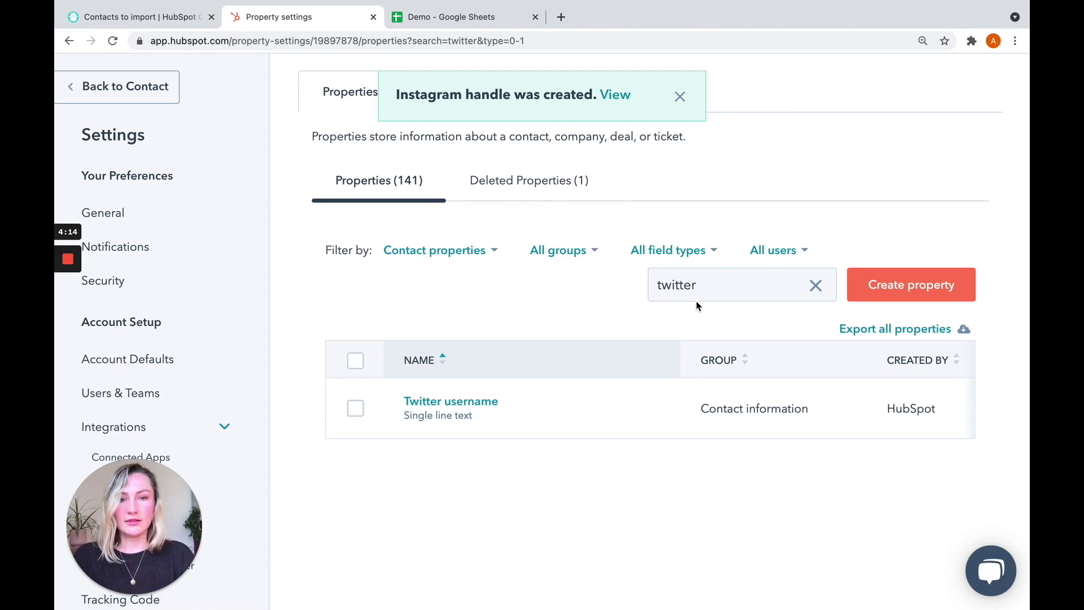
# - Search the properties for "instagra" and display the internal name of the Instagram handle property
pyautogui.click(709, 282)
pyautogui.moveTo(709, 282); pyautogui.dragTo(634, 283)
pyautogui.write('instagra')
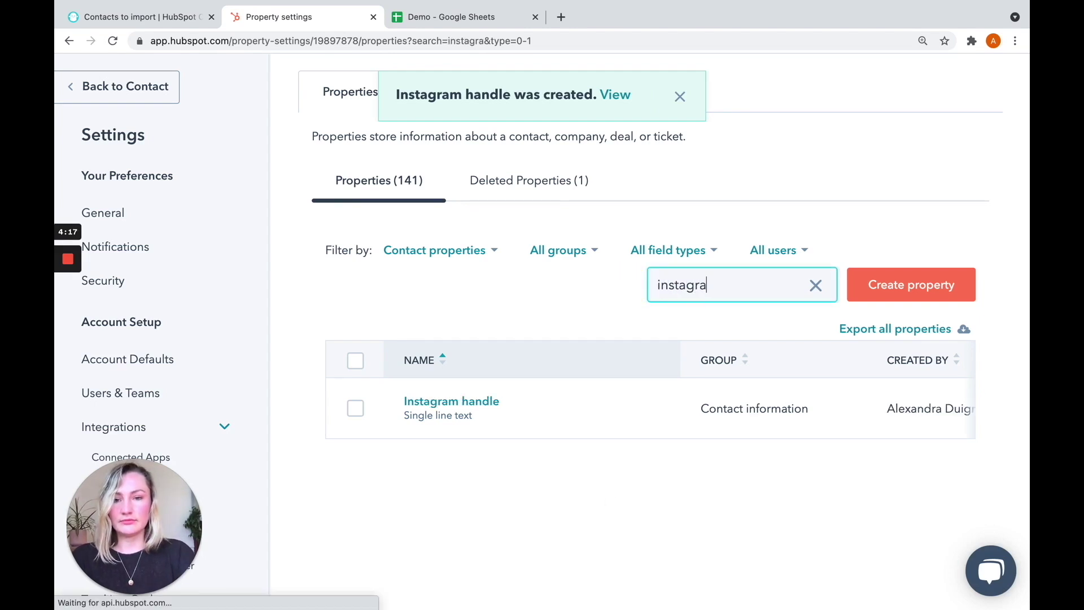
pyautogui.click(430, 404)
pyautogui.click(980, 193)
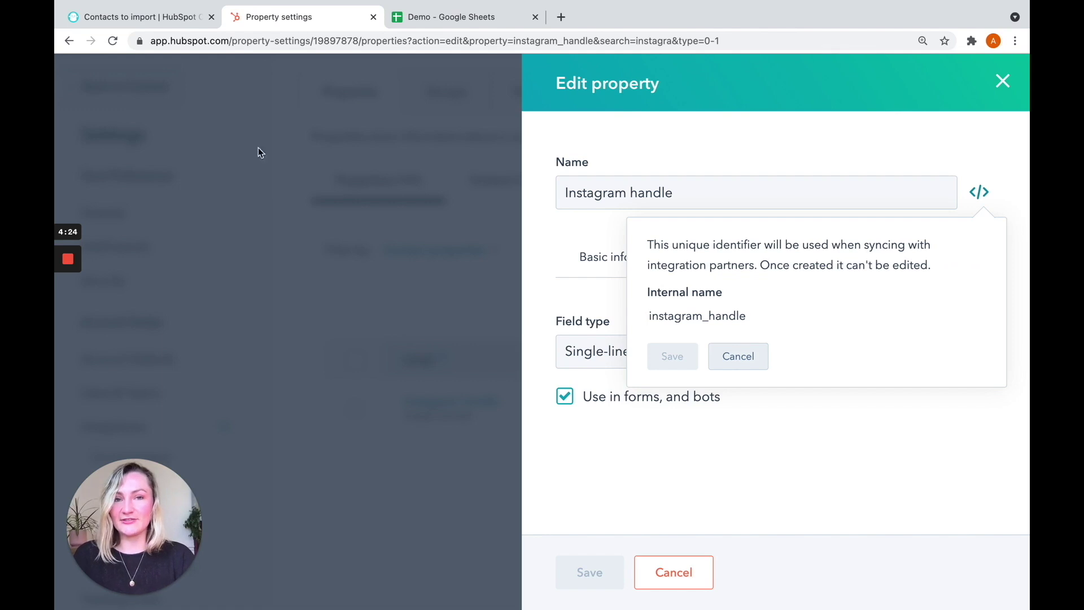
# - Return to the Phantombuster setup and save the Contacts to import step with its property mappings
pyautogui.click(138, 16)
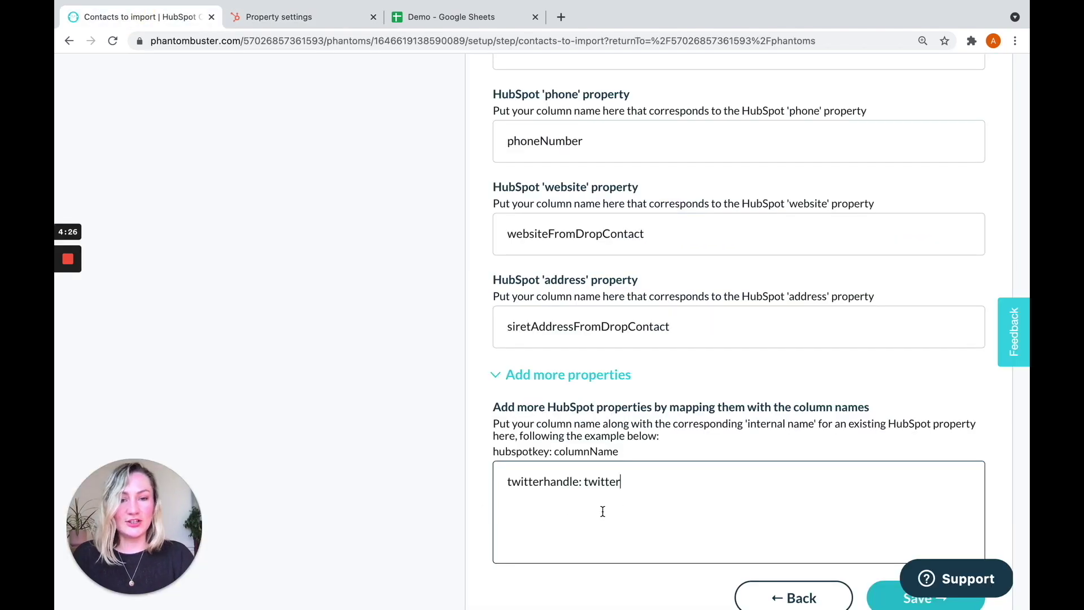
pyautogui.press('Return')
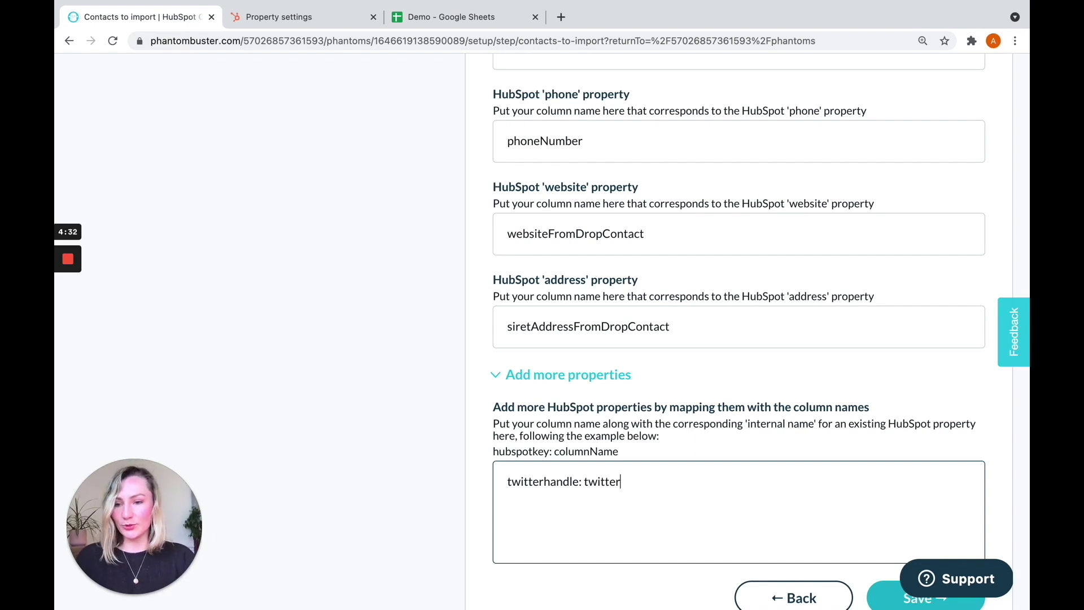
pyautogui.scroll(-2, 791, 309)
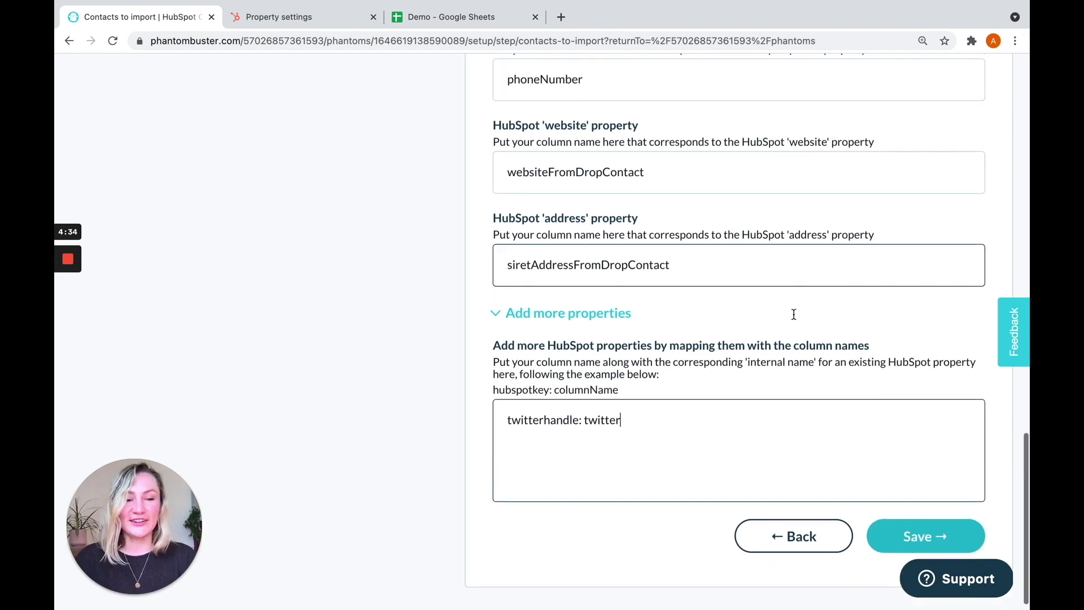
pyautogui.click(914, 533)
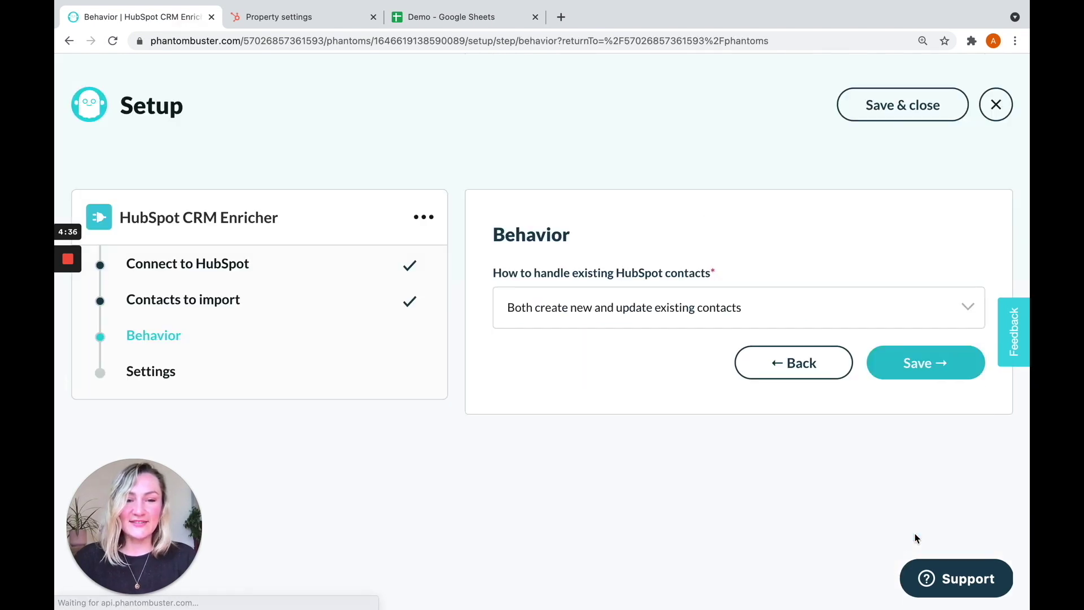
# - Keep the behavior as "Both create new and update existing contacts", save it, and save and close the setup
pyautogui.click(767, 315)
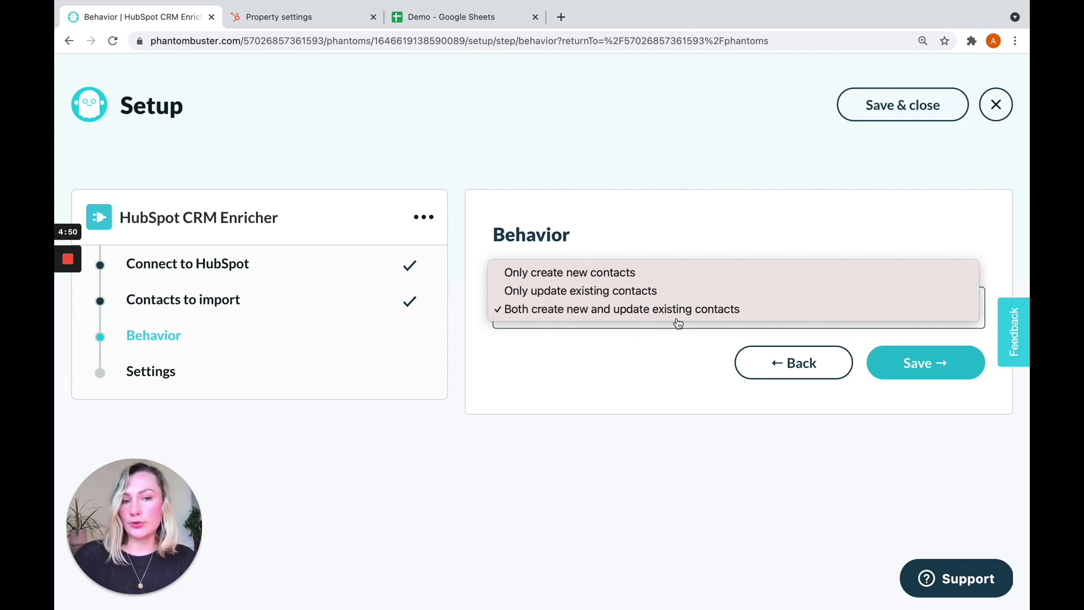
pyautogui.click(926, 379)
pyautogui.click(922, 366)
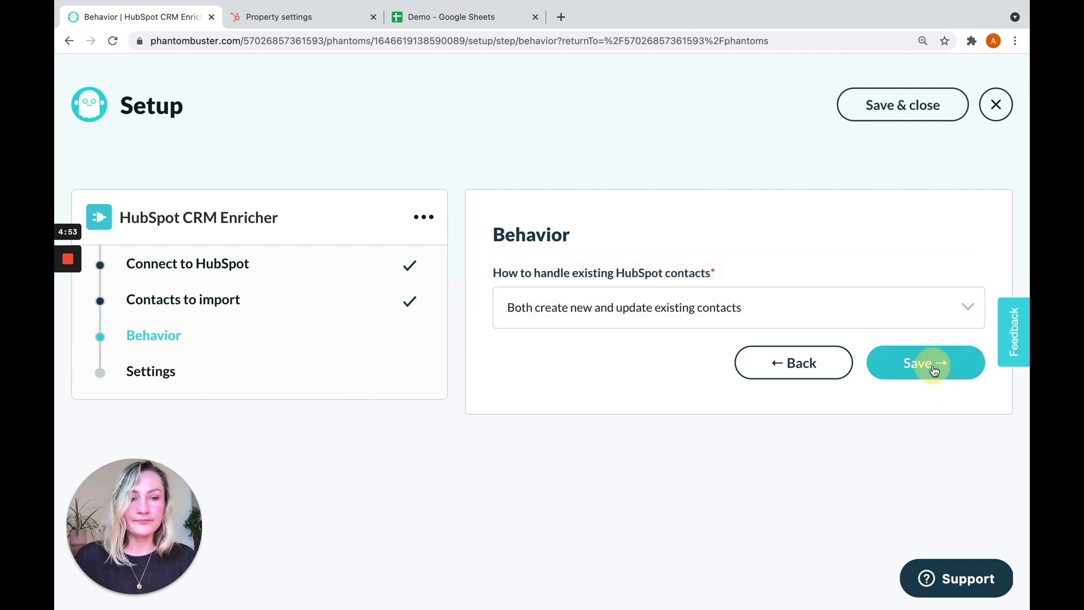
pyautogui.click(918, 105)
pyautogui.click(508, 316)
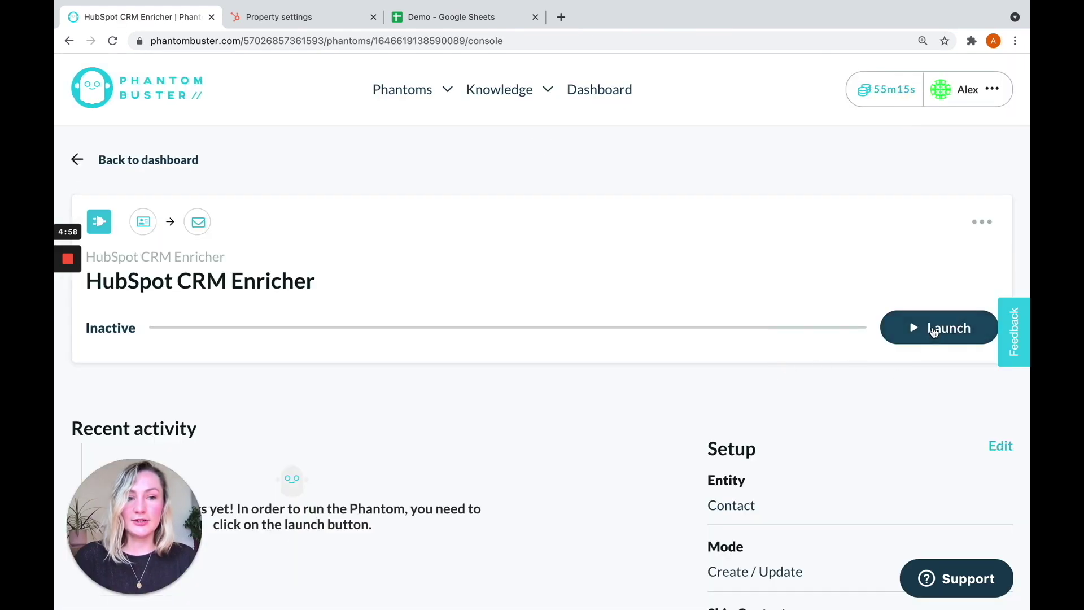
# - Launch the HubSpot CRM Enricher, and in HubSpot leave the property editor for the Contacts list
pyautogui.click(933, 329)
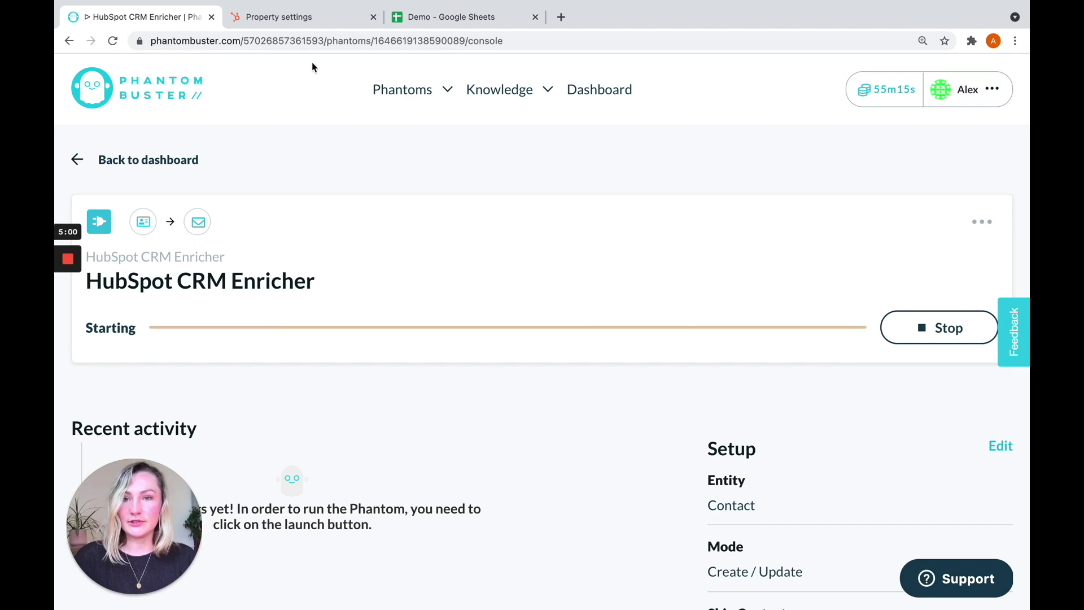
pyautogui.click(300, 17)
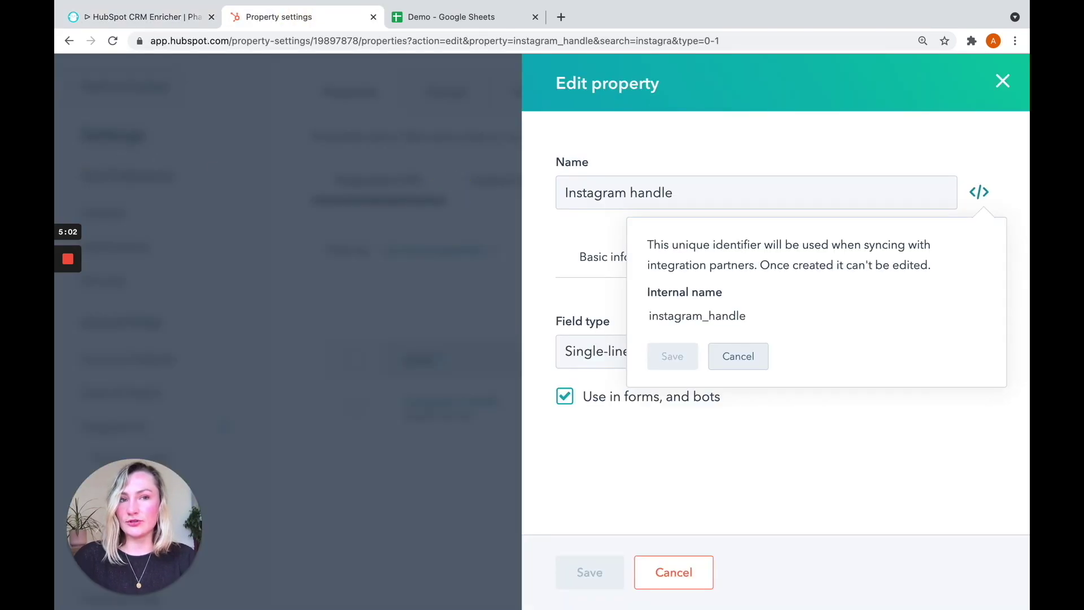
pyautogui.click(1003, 81)
pyautogui.click(129, 87)
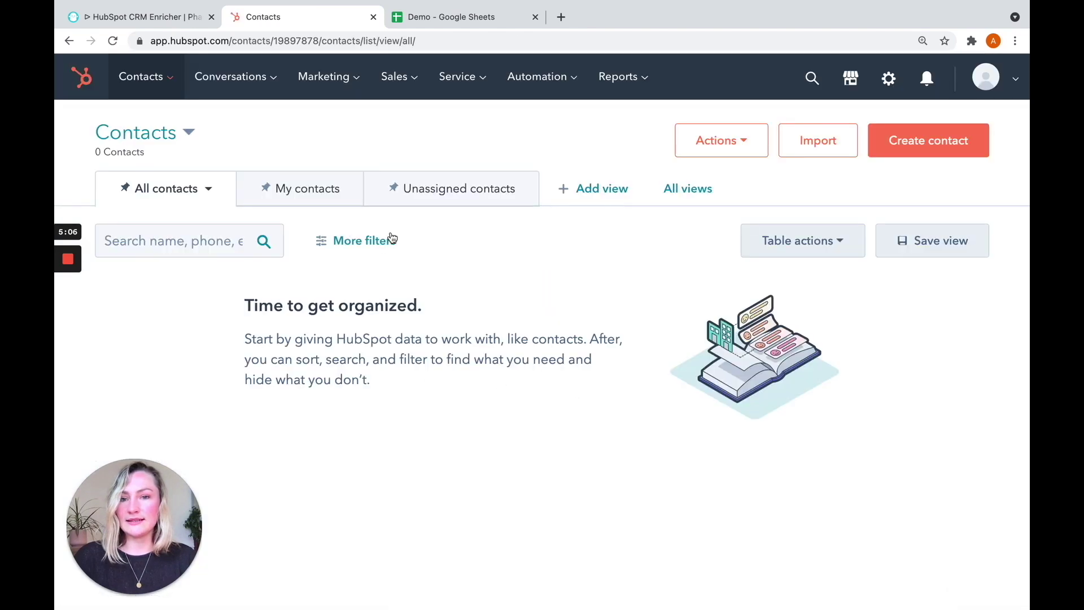
# - Check the Enricher's run status in Phantombuster, and reload the Contacts list in HubSpot
pyautogui.click(177, 22)
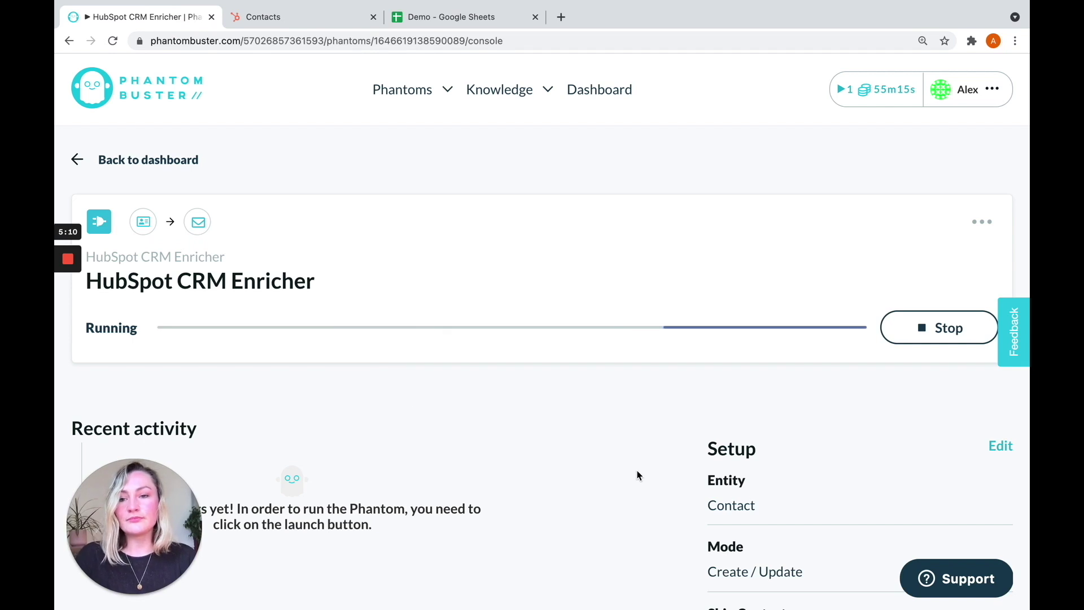
pyautogui.scroll(-3, 592, 422)
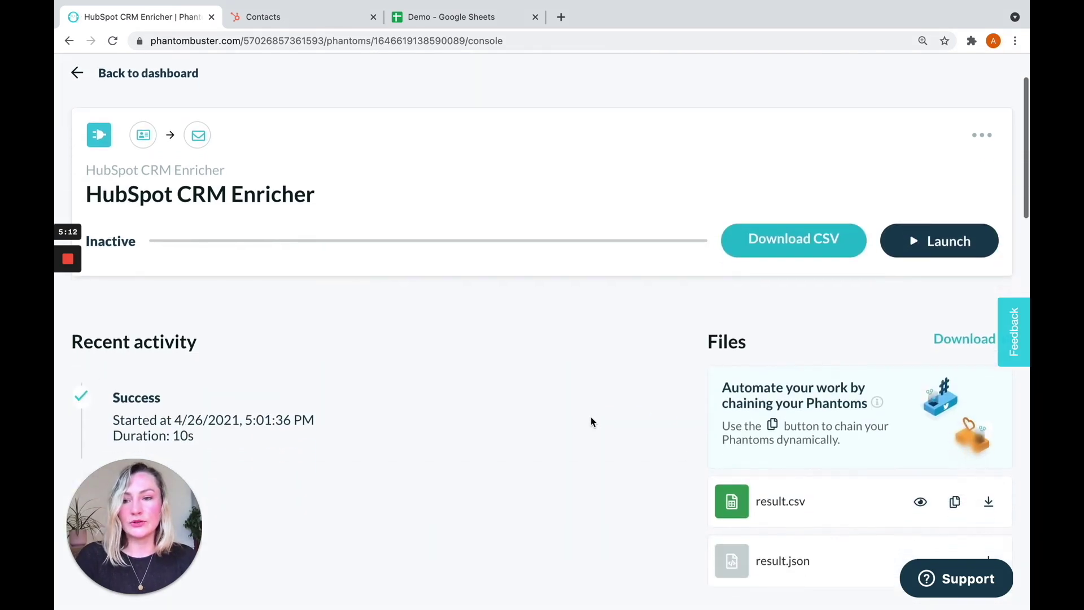
pyautogui.click(310, 21)
pyautogui.press('Return')
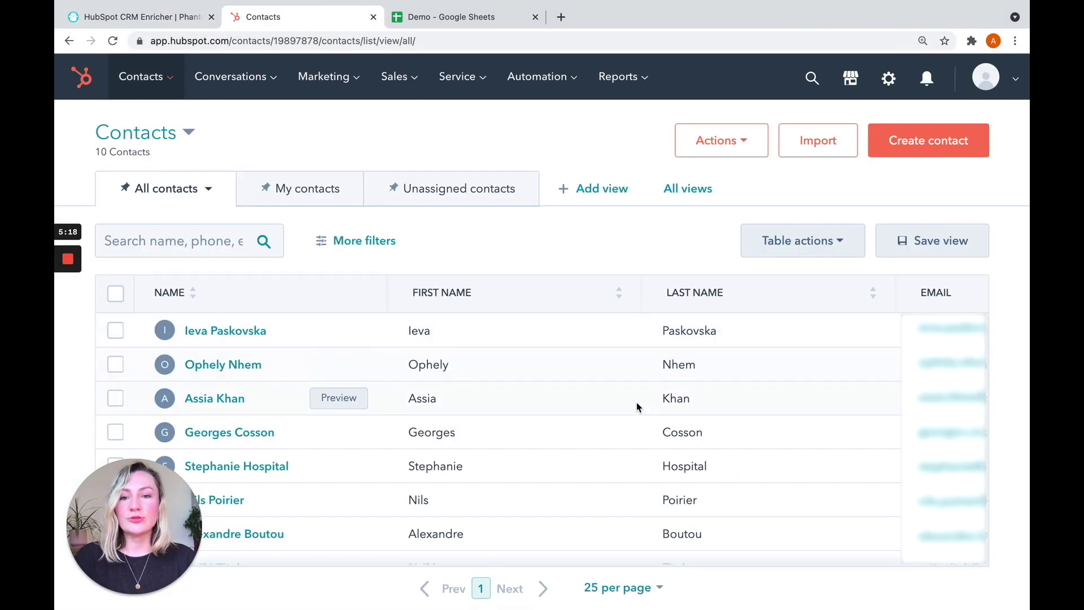
# - Examine the imported contacts in HubSpot across the name, email, address, website URL, Twitter username and create date columns
pyautogui.scroll(-3, 677, 292)
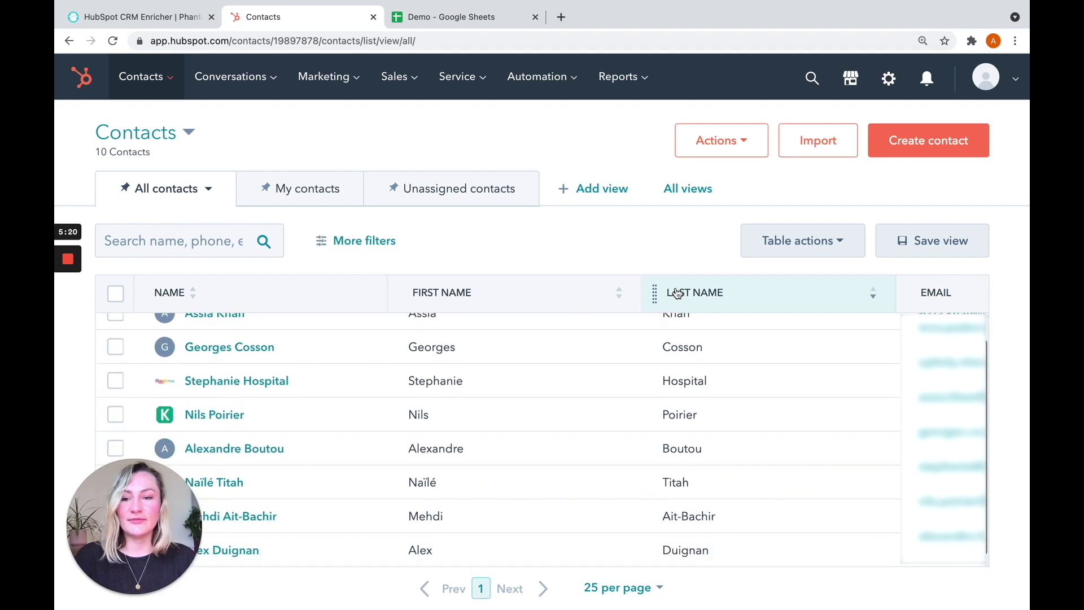
pyautogui.scroll(3, 653, 384)
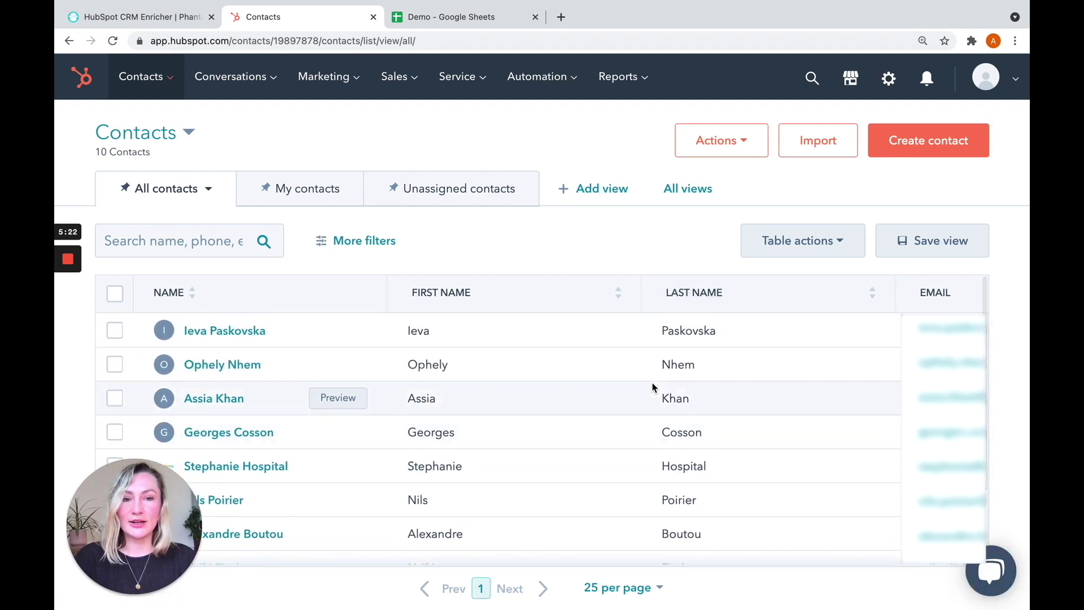
pyautogui.hscroll(10, 653, 387)
pyautogui.hscroll(10, 653, 387)
pyautogui.hscroll(-10, 652, 387)
pyautogui.hscroll(10, 652, 386)
pyautogui.scroll(-2, 718, 407)
pyautogui.scroll(2, 718, 407)
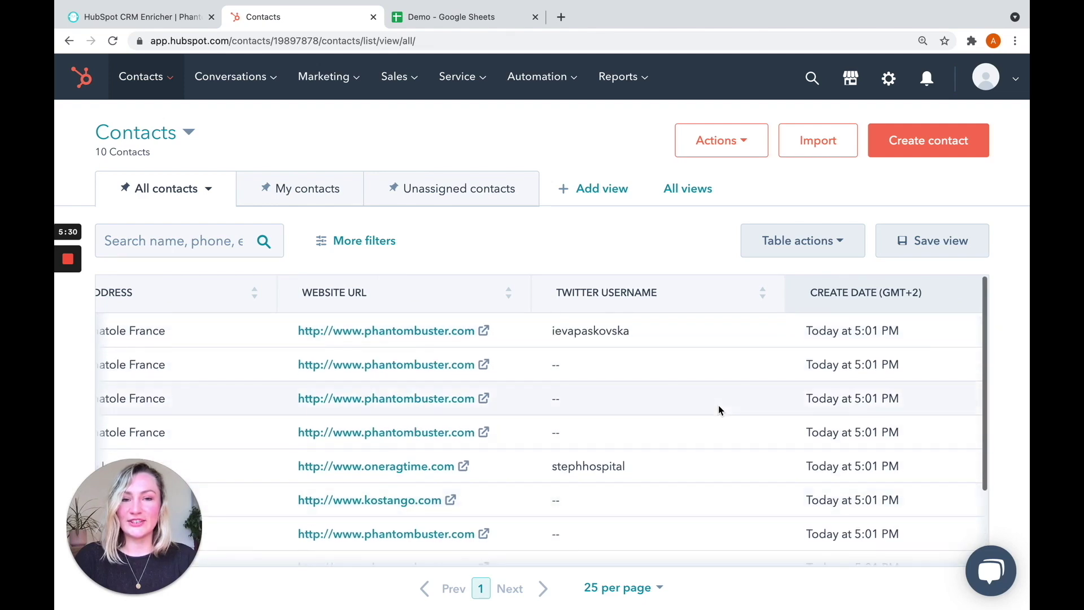
pyautogui.hscroll(-15, 718, 404)
pyautogui.hscroll(-1, 685, 404)
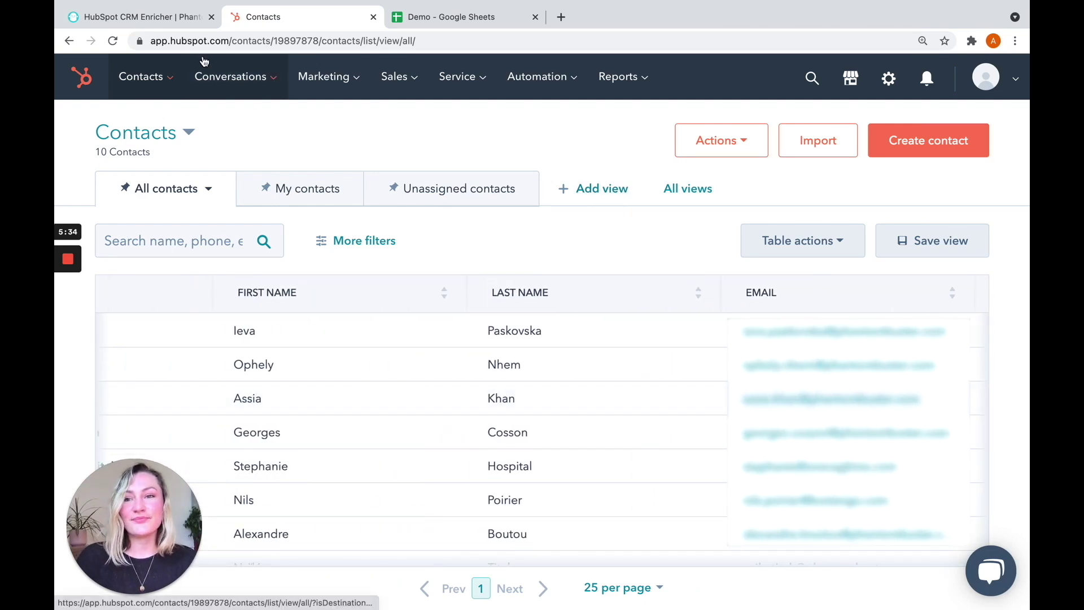
# - Return to the Enricher's console in Phantombuster and view its recent activity and result files
pyautogui.click(164, 18)
pyautogui.scroll(-1, 591, 562)
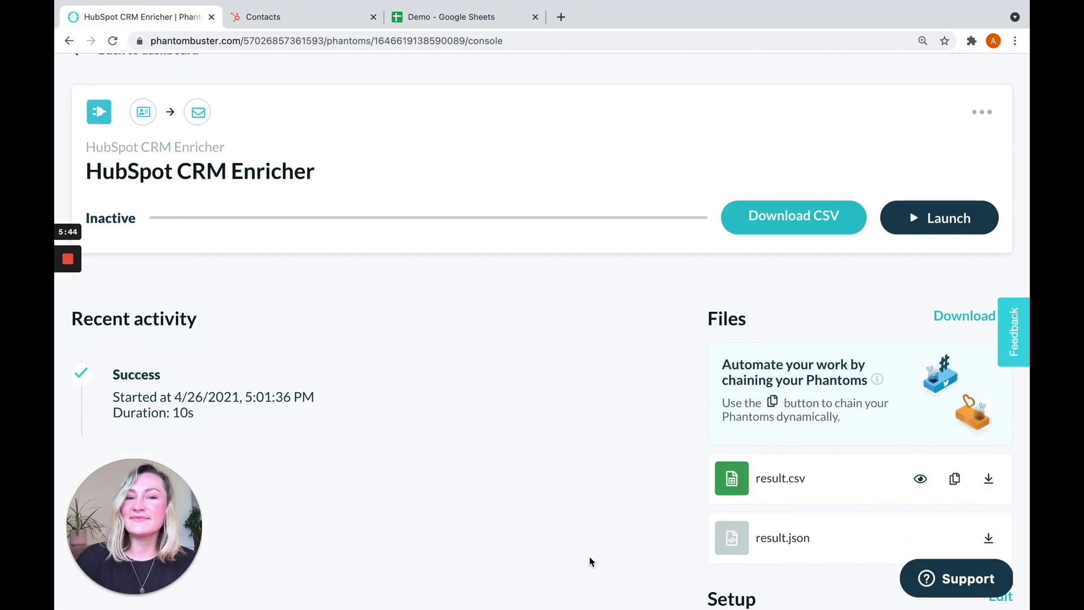